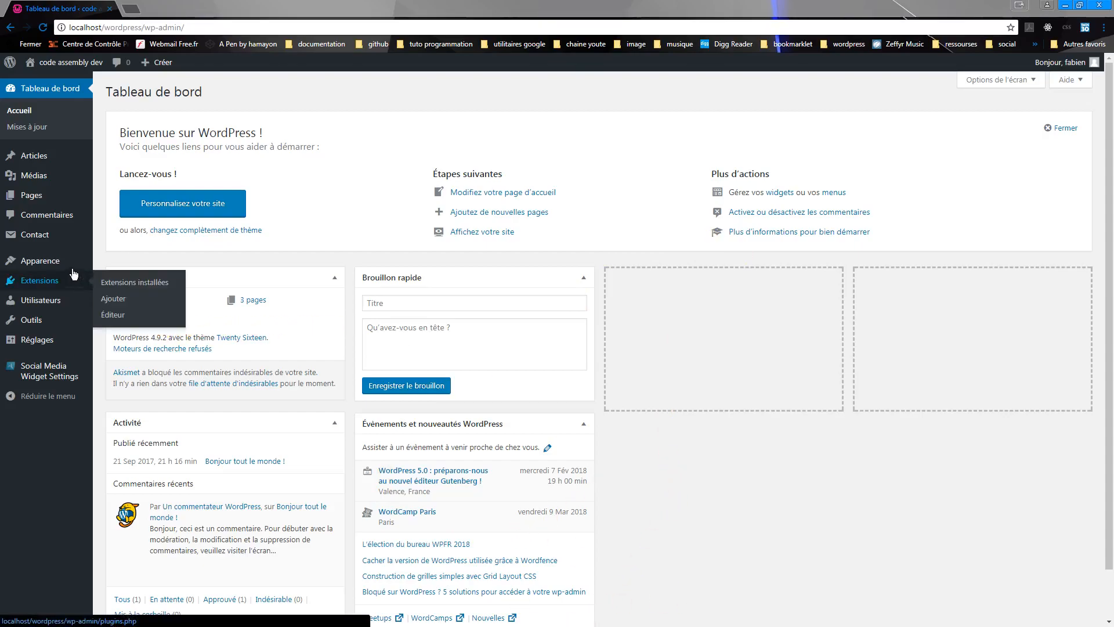
Create a new page titled "systeme solaire".
click(35, 197)
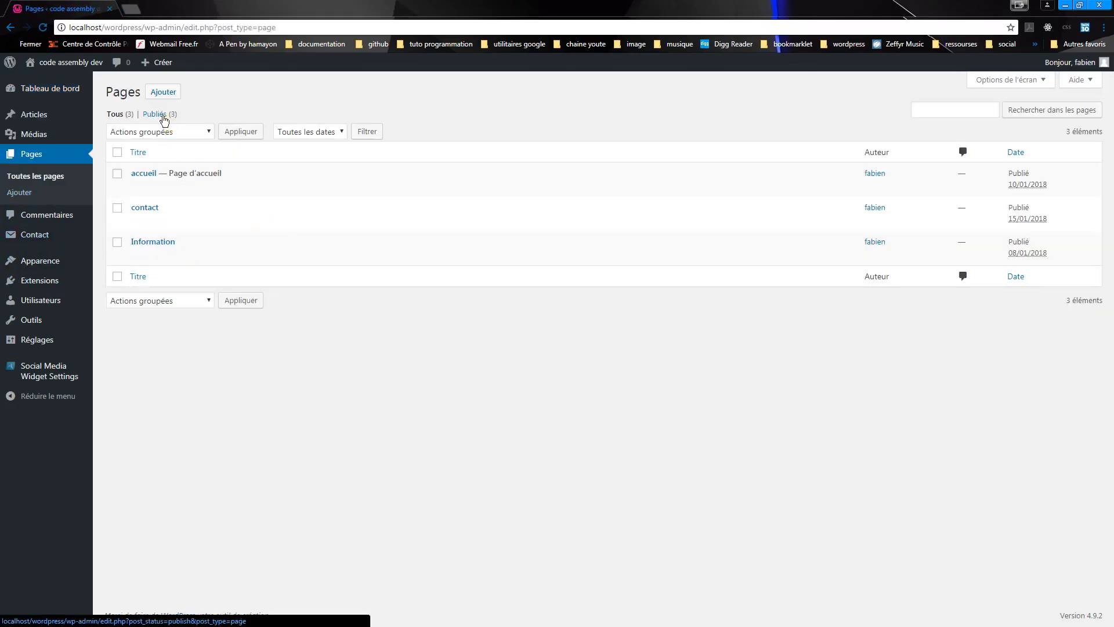
drag(168, 122, 161, 101)
click(162, 94)
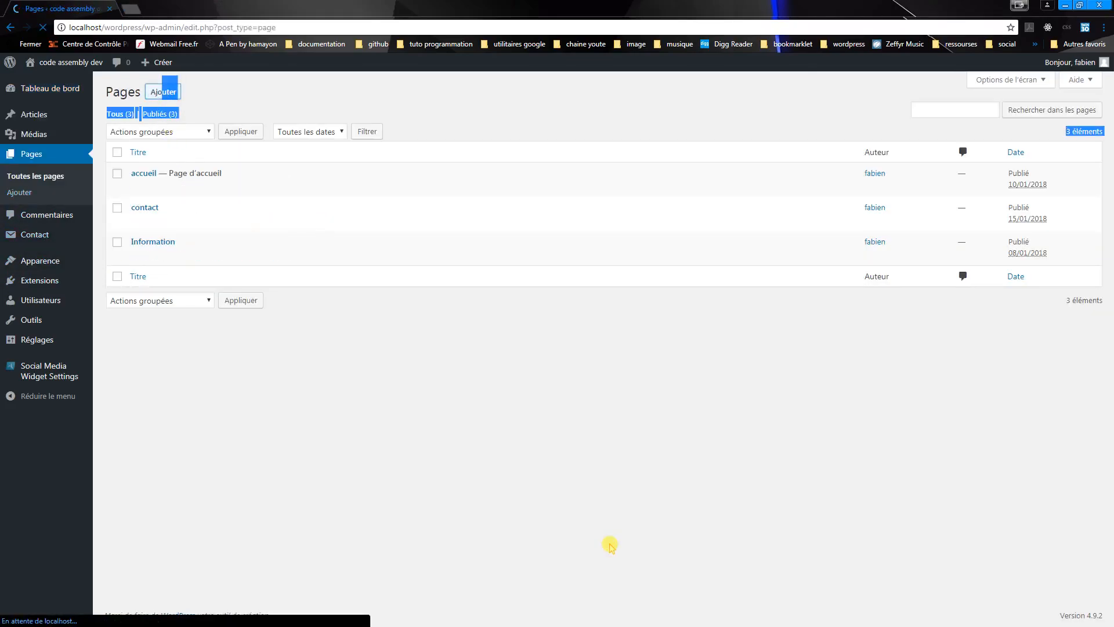
click(197, 118)
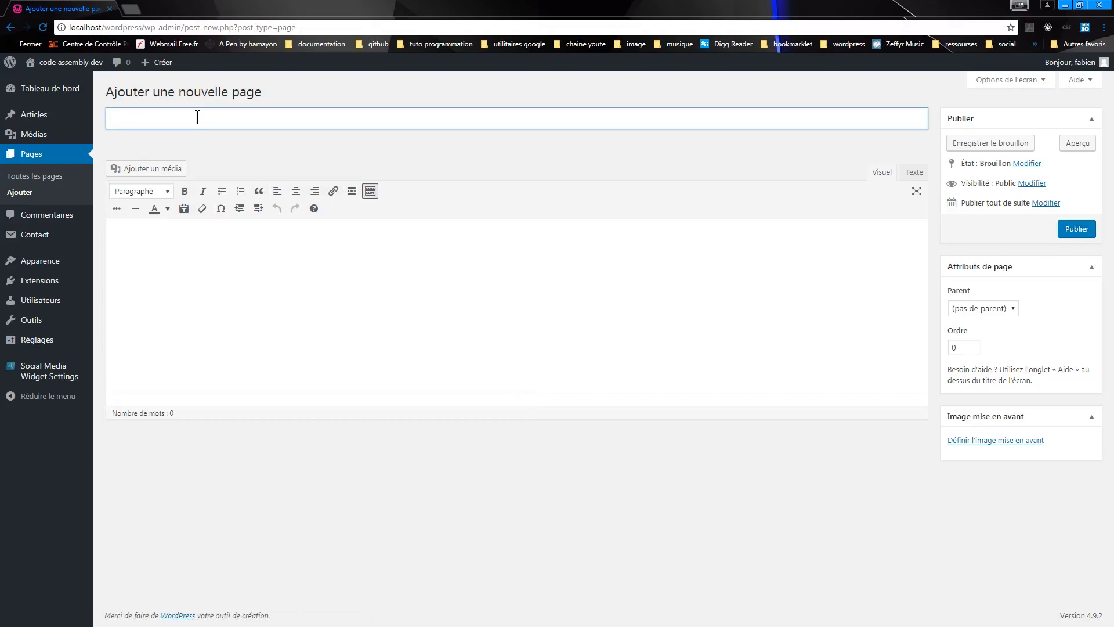
text(systeme solaire)
Paste the copied planet headings and paragraphs into the page body as HTML text.
click(916, 172)
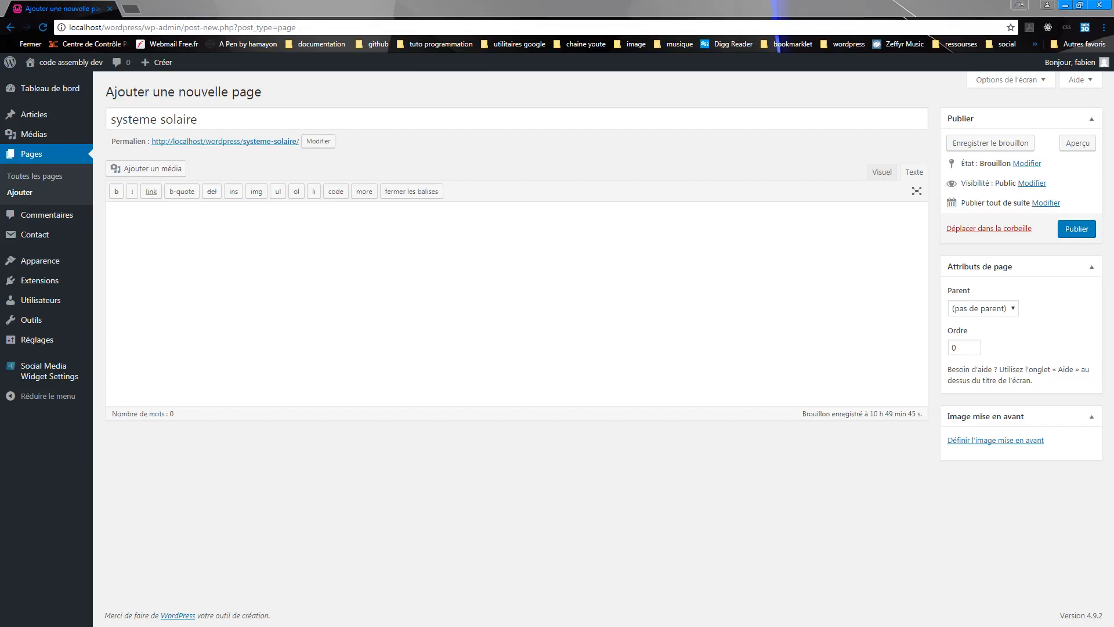
click(157, 233)
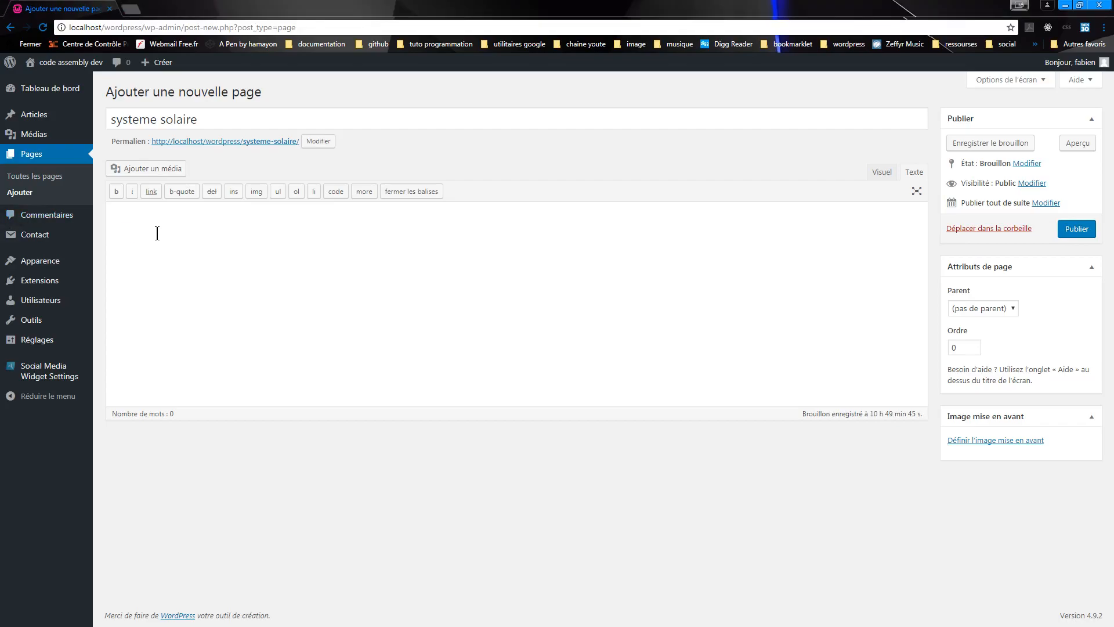
key(ctrl+v)
scroll(311, 502, up, 10)
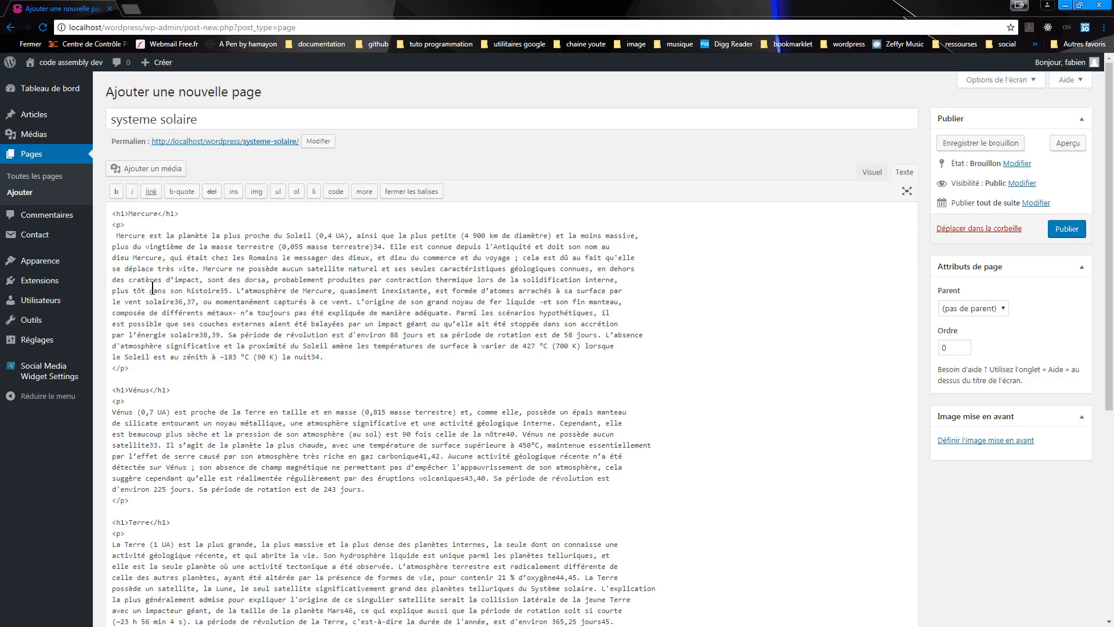
Check how the pasted planet content looks in the visual view compared with its HTML text view.
click(870, 172)
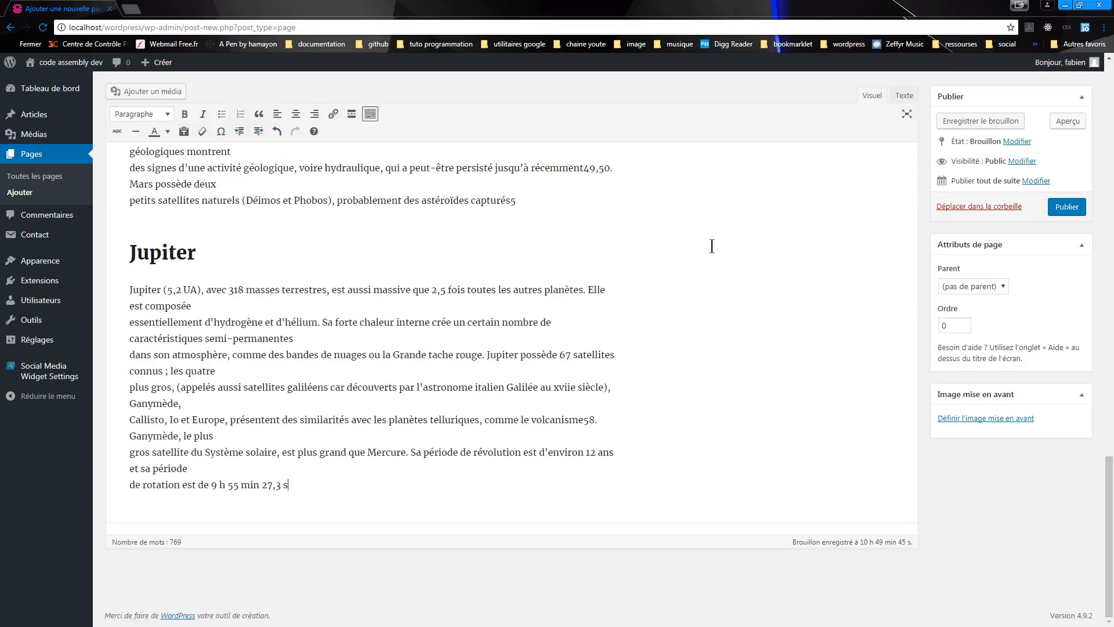
scroll(263, 281, up, 10)
scroll(212, 375, up, 10)
click(175, 242)
key(Down)
key(Down)
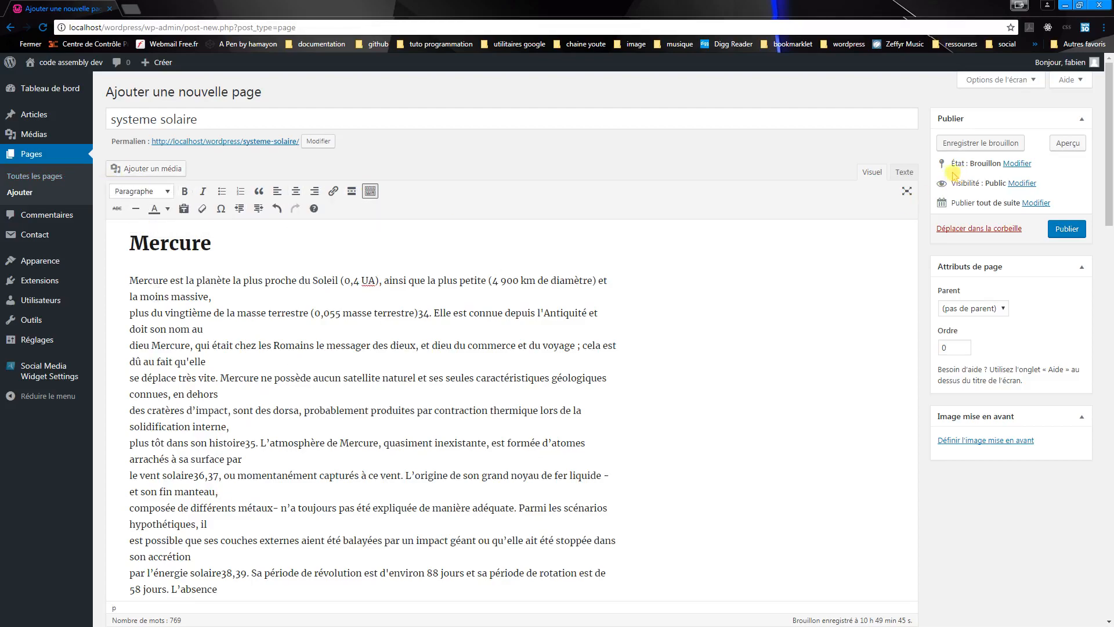
click(904, 174)
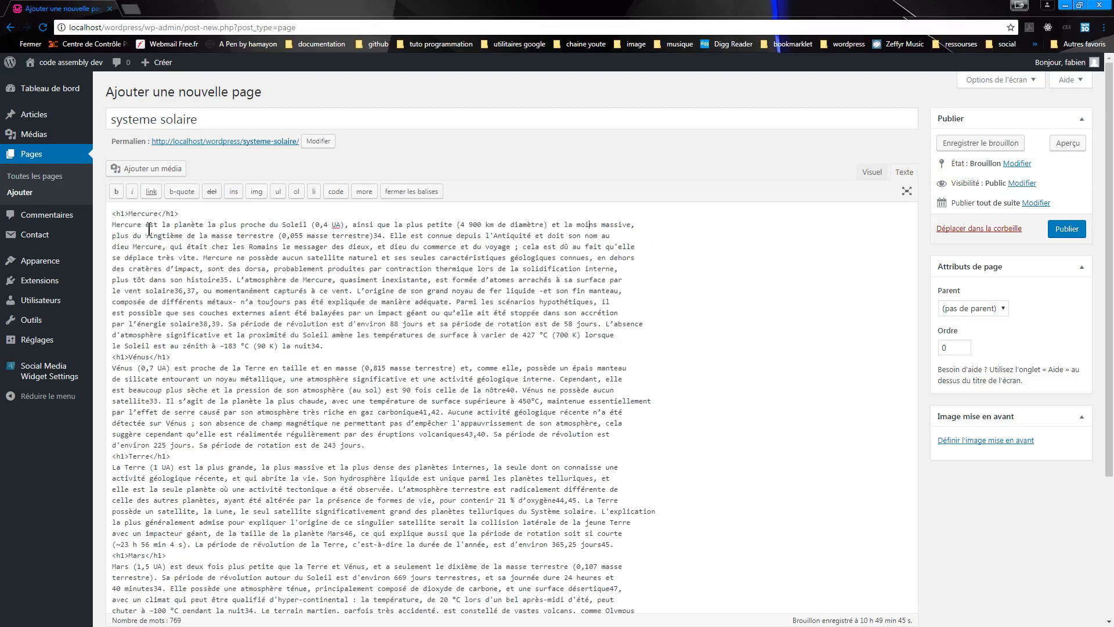
scroll(159, 232, down, 3)
scroll(174, 302, up, 4)
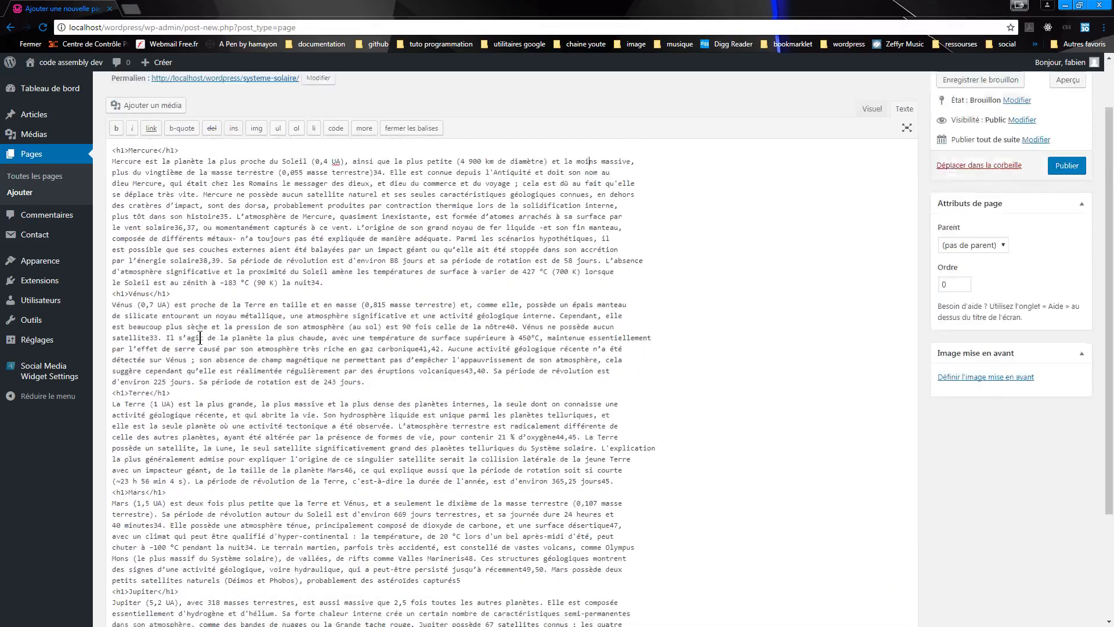
click(872, 171)
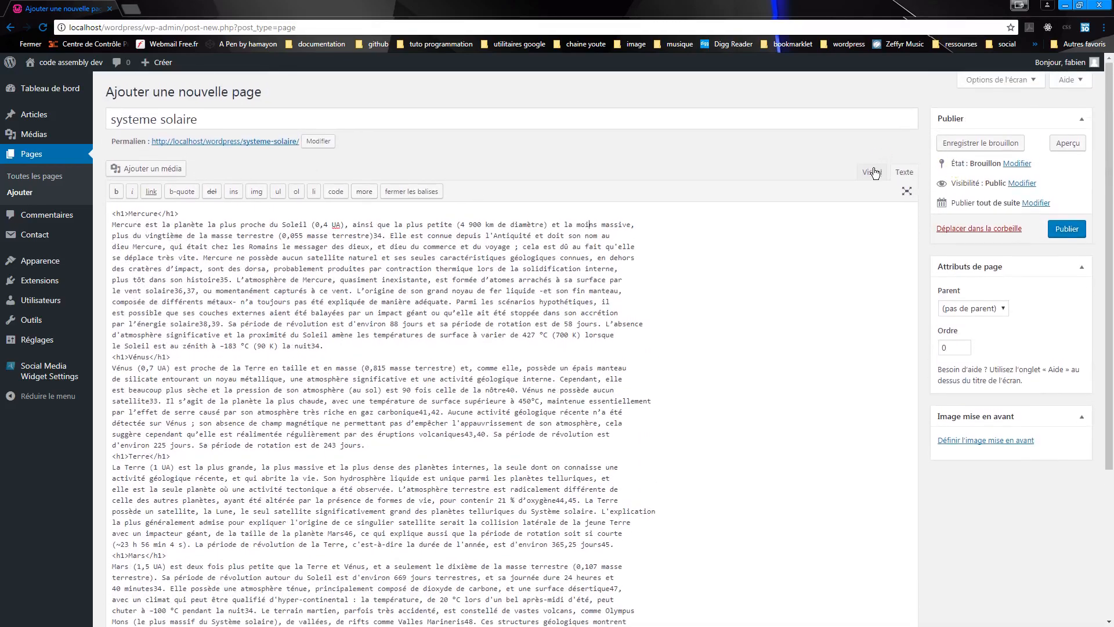
Publish the page and look through its planet sections, from Mercure to Jupiter, on the live site.
click(1065, 229)
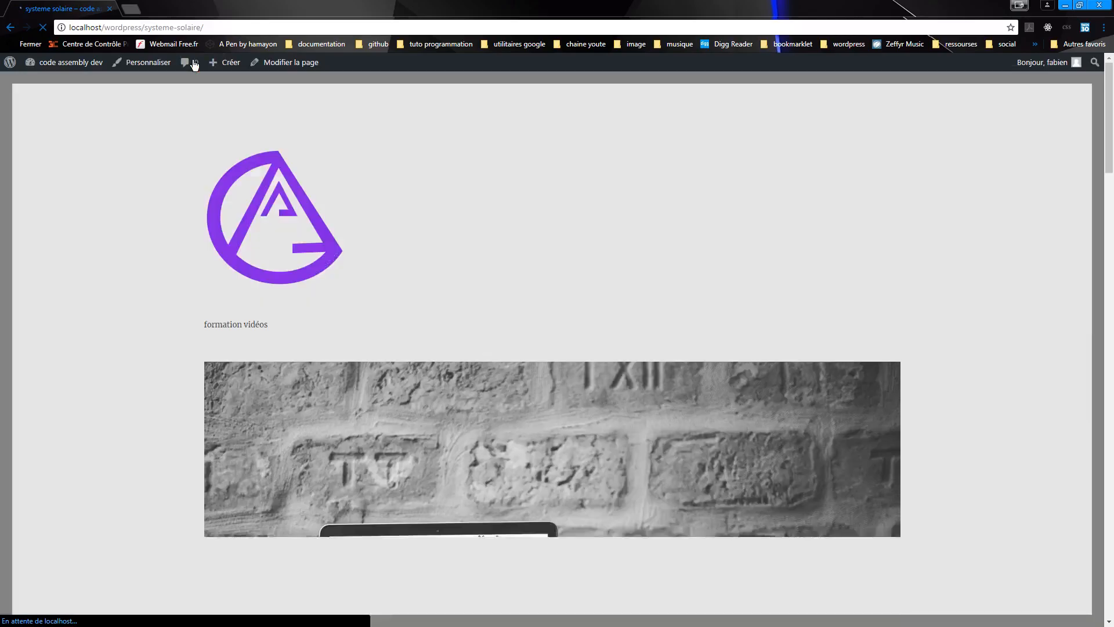
scroll(371, 319, down, 9)
scroll(379, 326, down, 20)
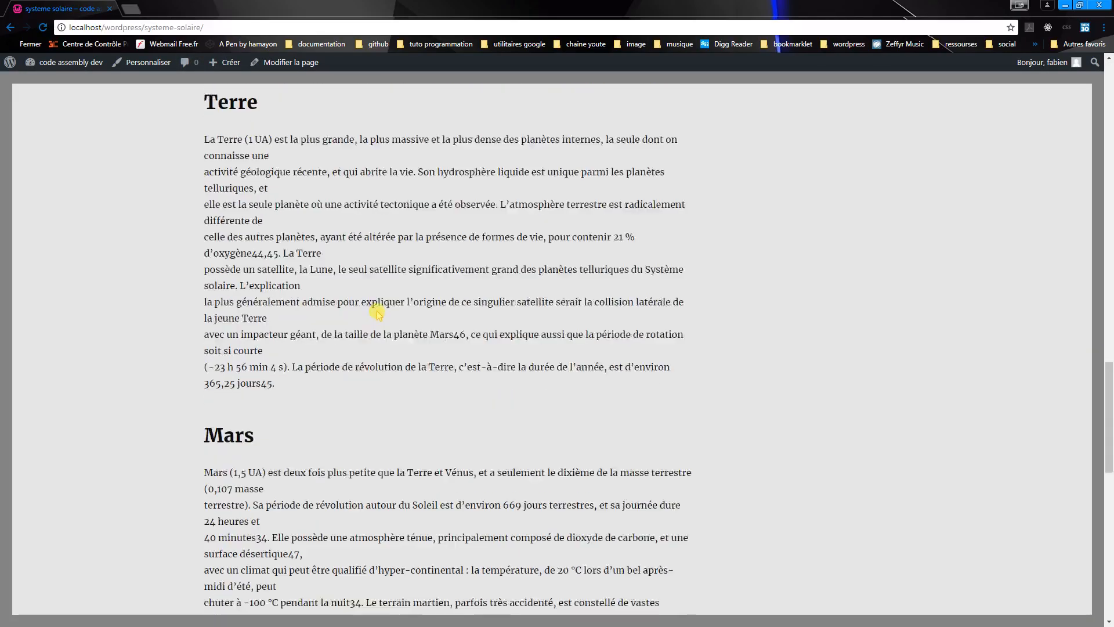
drag(1106, 525, 1062, 258)
scroll(515, 323, down, 13)
scroll(493, 310, up, 15)
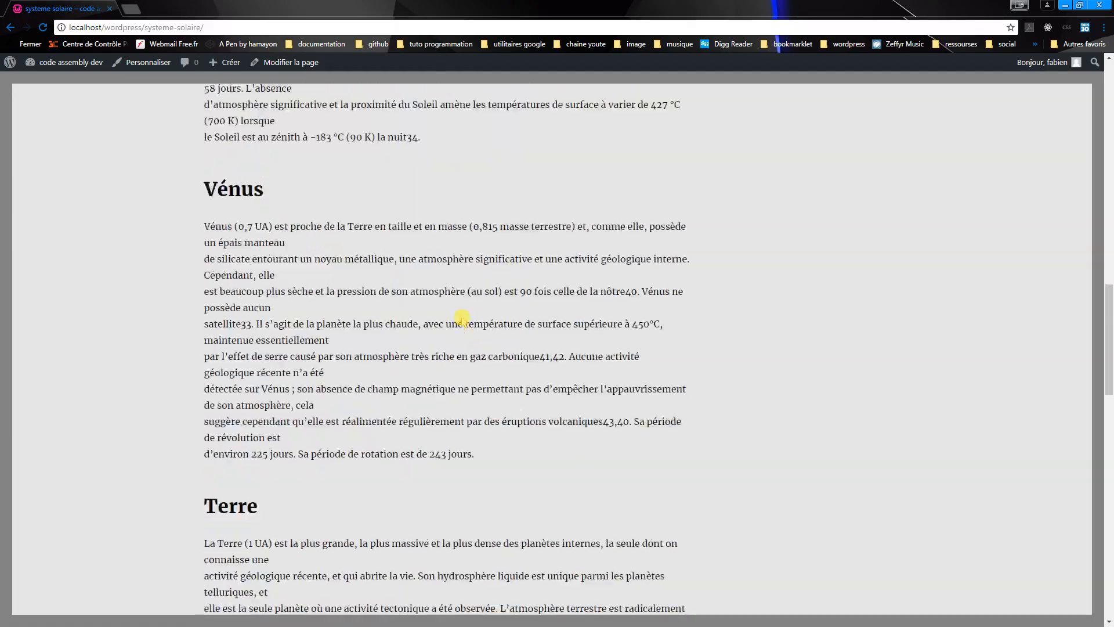
scroll(430, 337, down, 4)
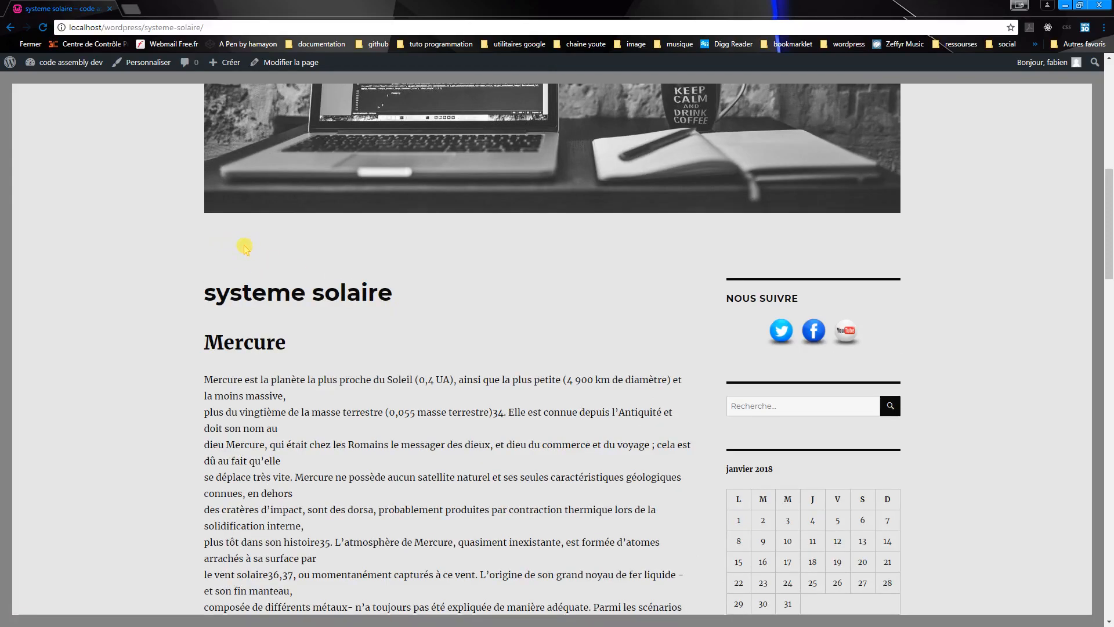
scroll(245, 248, down, 15)
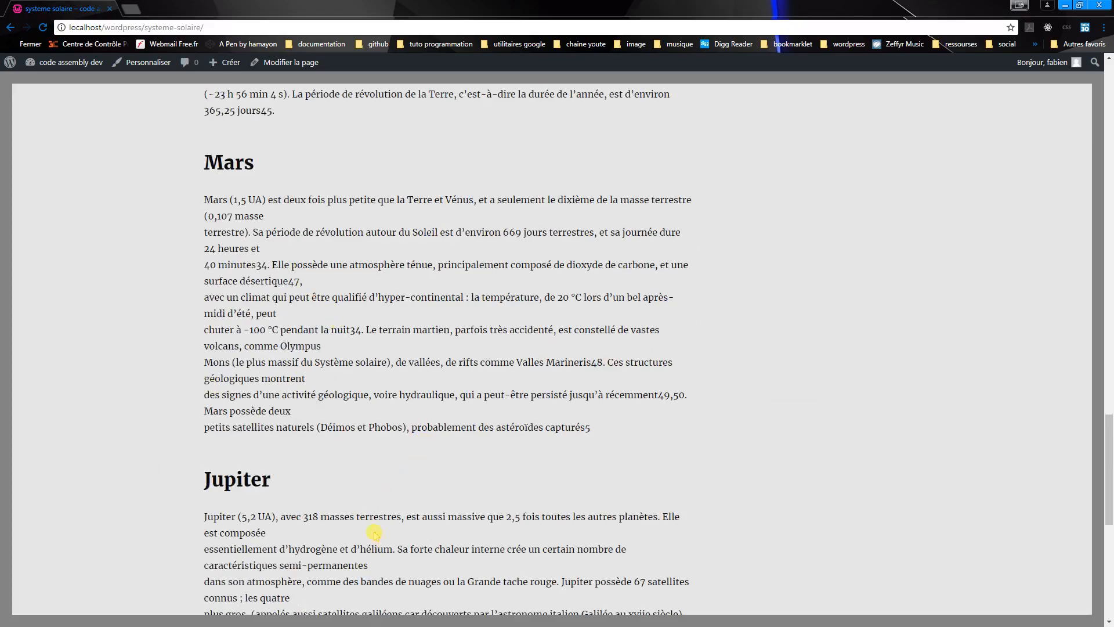
scroll(378, 539, down, 5)
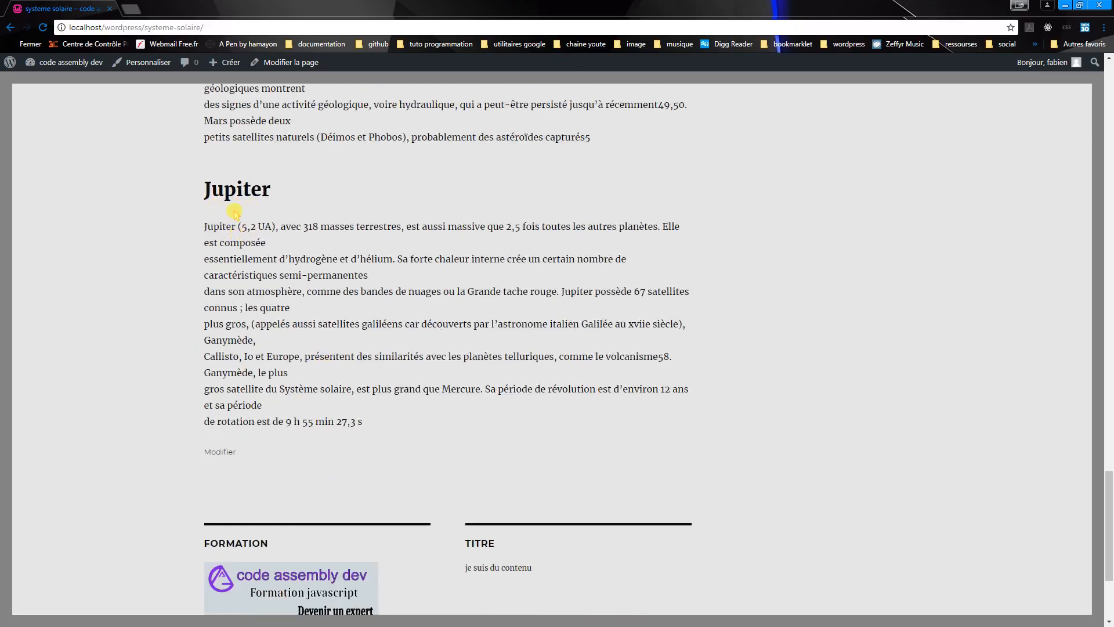
Reopen the page's HTML text for editing, add id="mercure" to the Mercure h1 tag and copy that attribute.
click(284, 64)
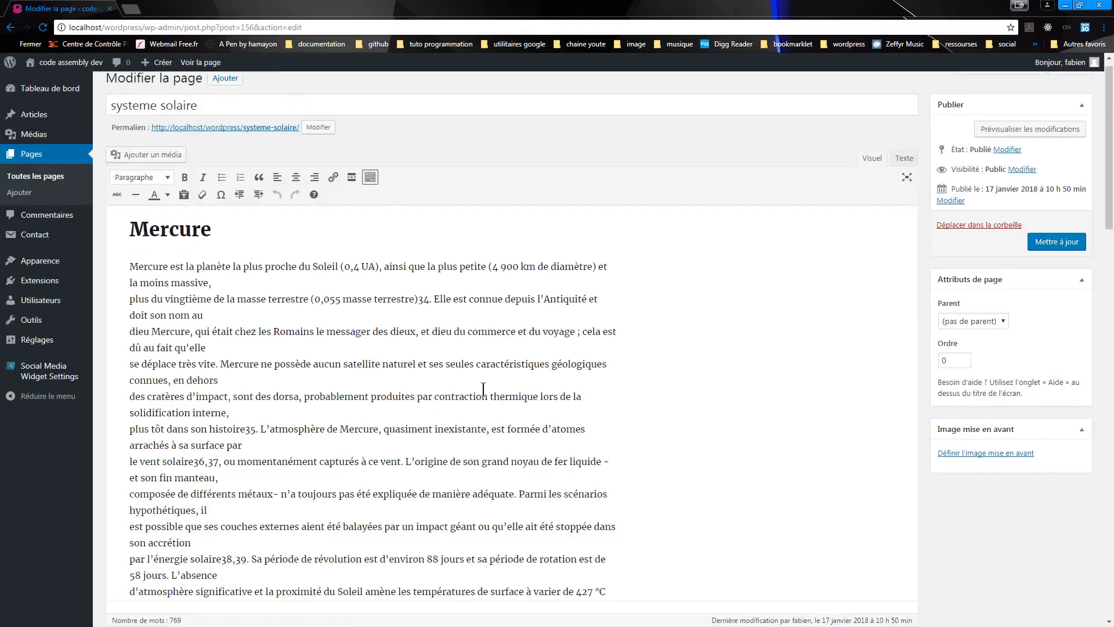
click(904, 161)
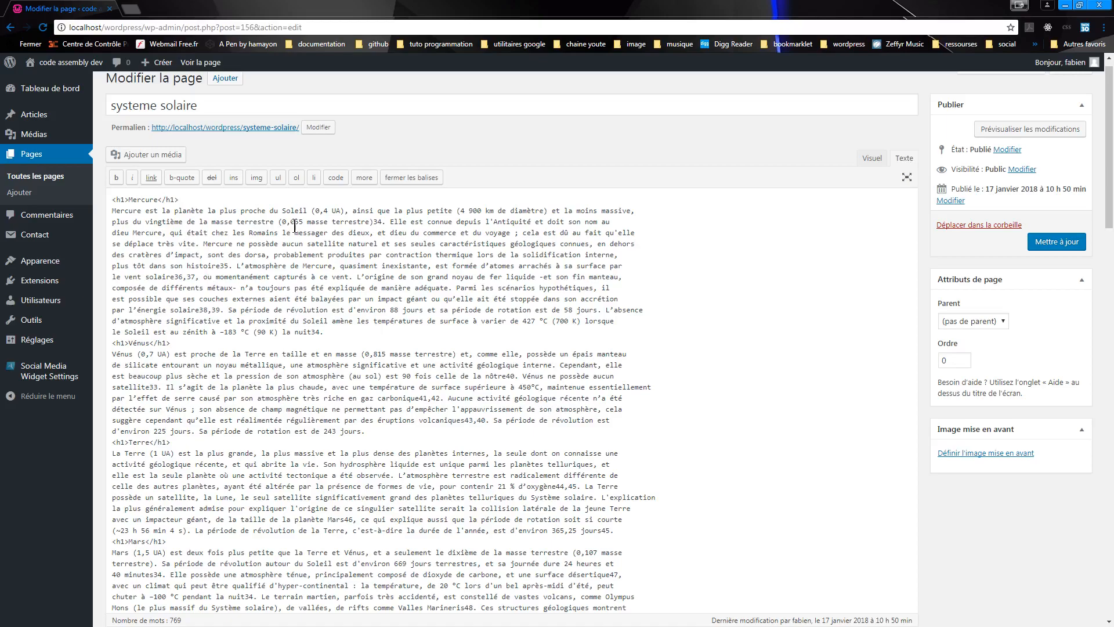
click(124, 199)
text(id="mercure")
drag(179, 198, 128, 199)
key(ctrl+c)
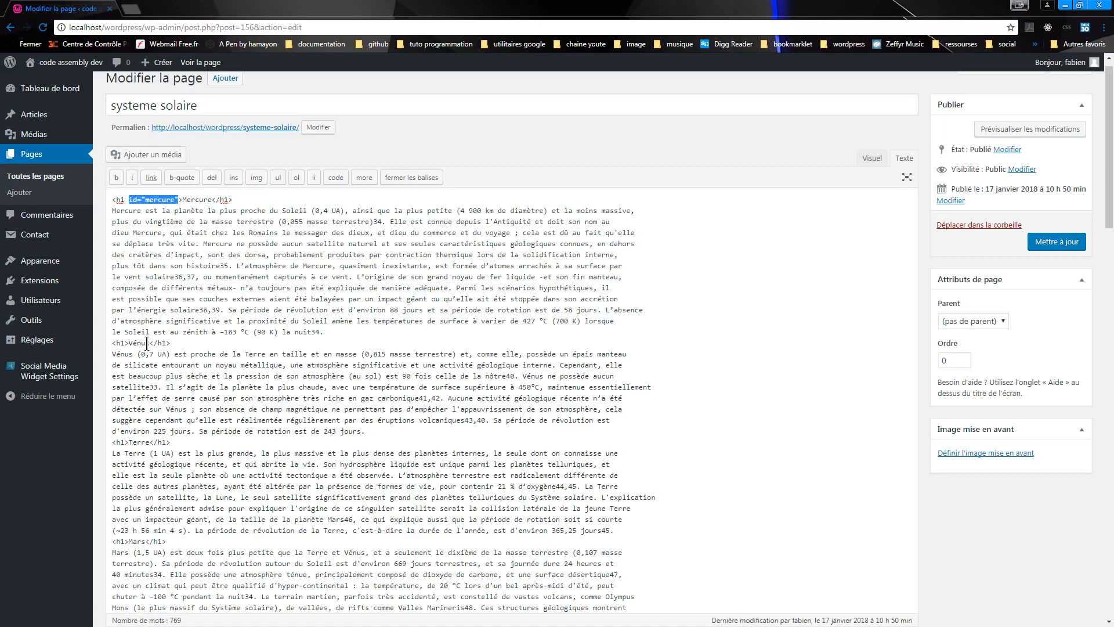
Insert a blank line above each of the Vénus, Terre and Jupiter headings in the HTML text.
click(337, 333)
key(Return)
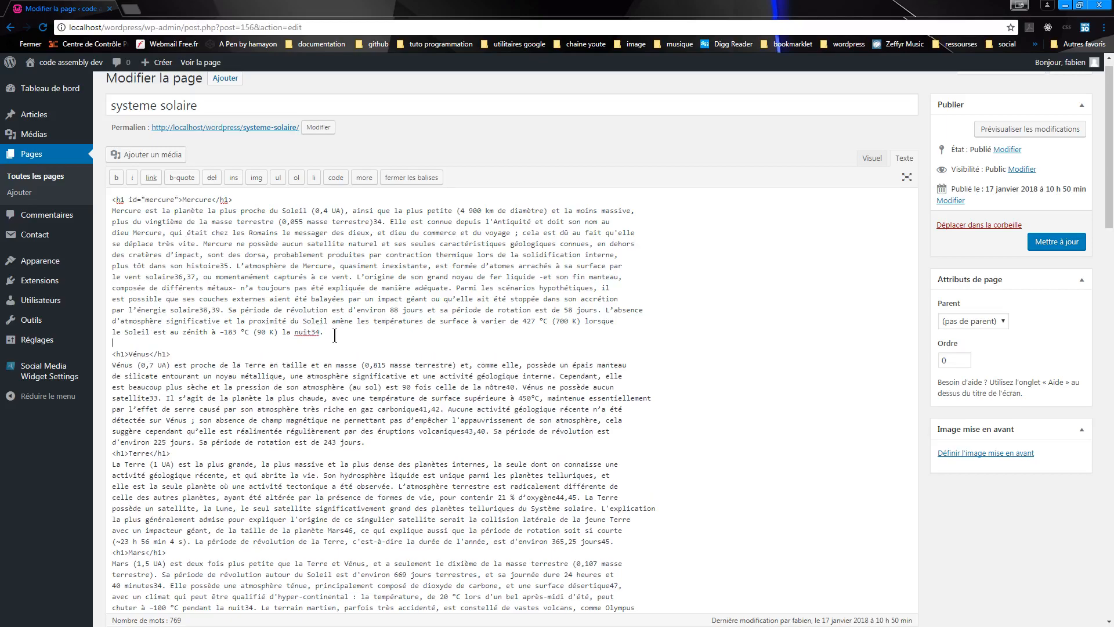
click(390, 440)
key(Return)
scroll(348, 458, down, 4)
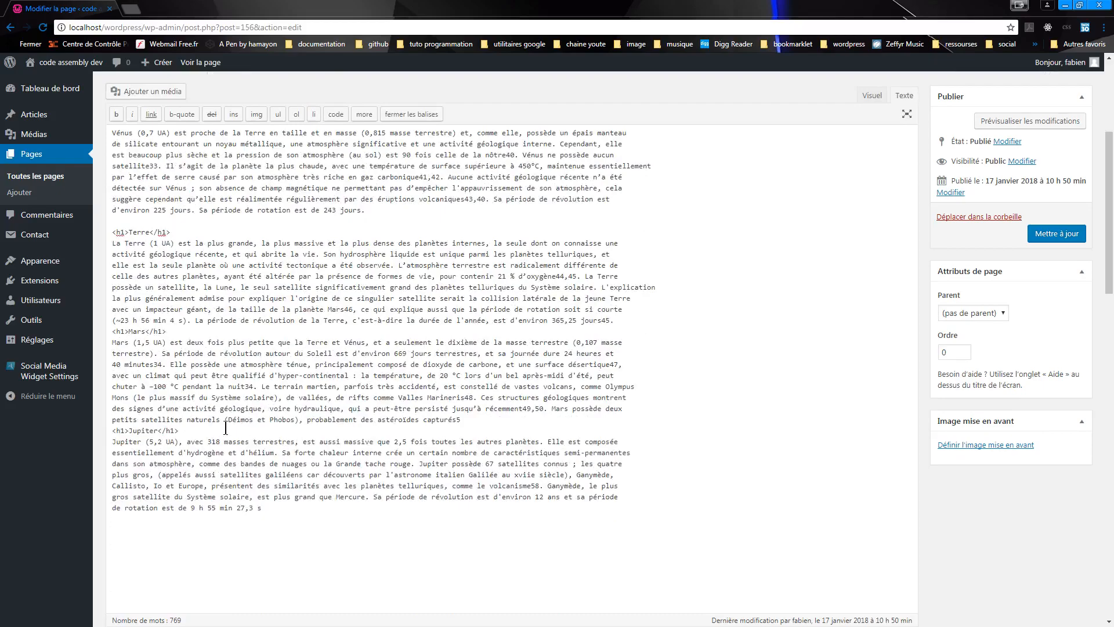
key(Return)
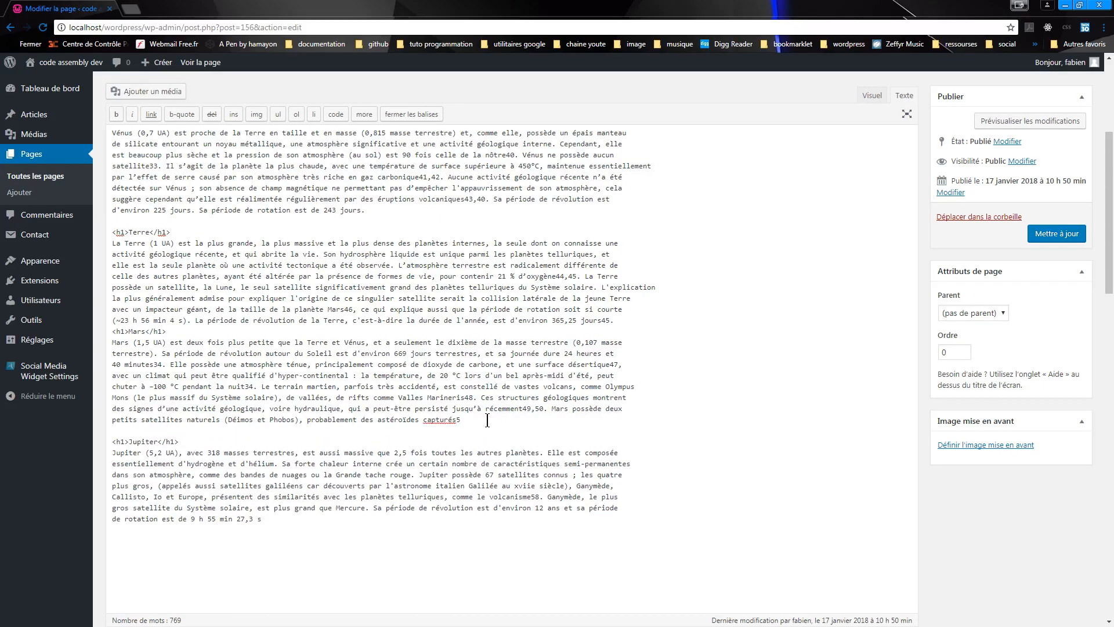
Paste the copied id attribute into the Vénus h1 tag and set its value to "venus".
scroll(274, 204, up, 4)
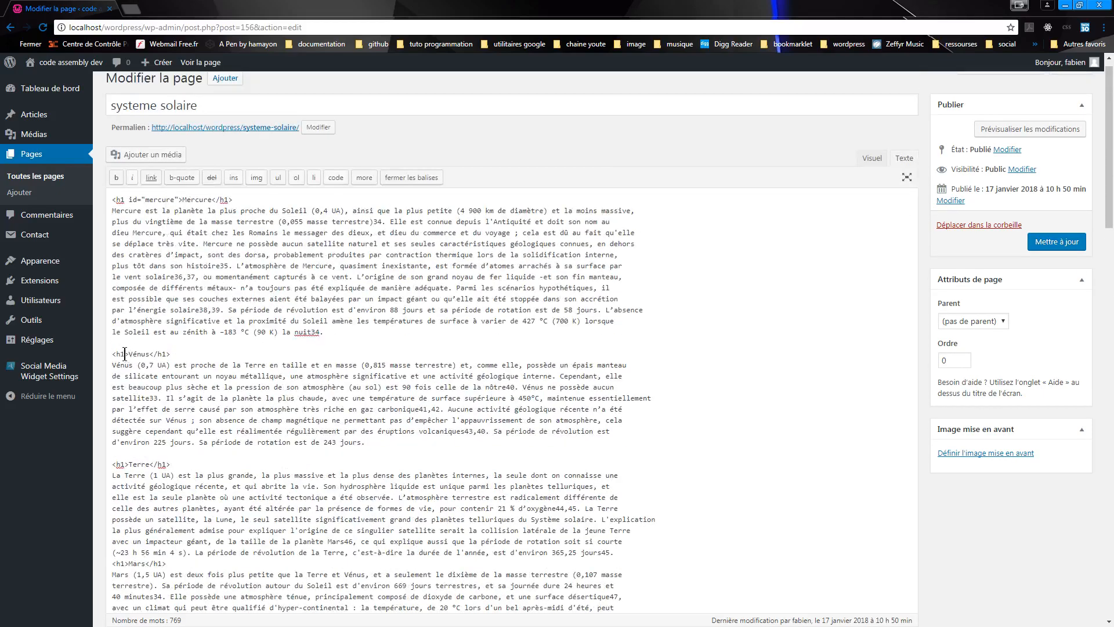
key(ctrl+v)
click(174, 354)
key(BackSpace)
key(BackSpace)
key(BackSpace)
key(BackSpace)
key(BackSpace)
key(BackSpace)
key(BackSpace)
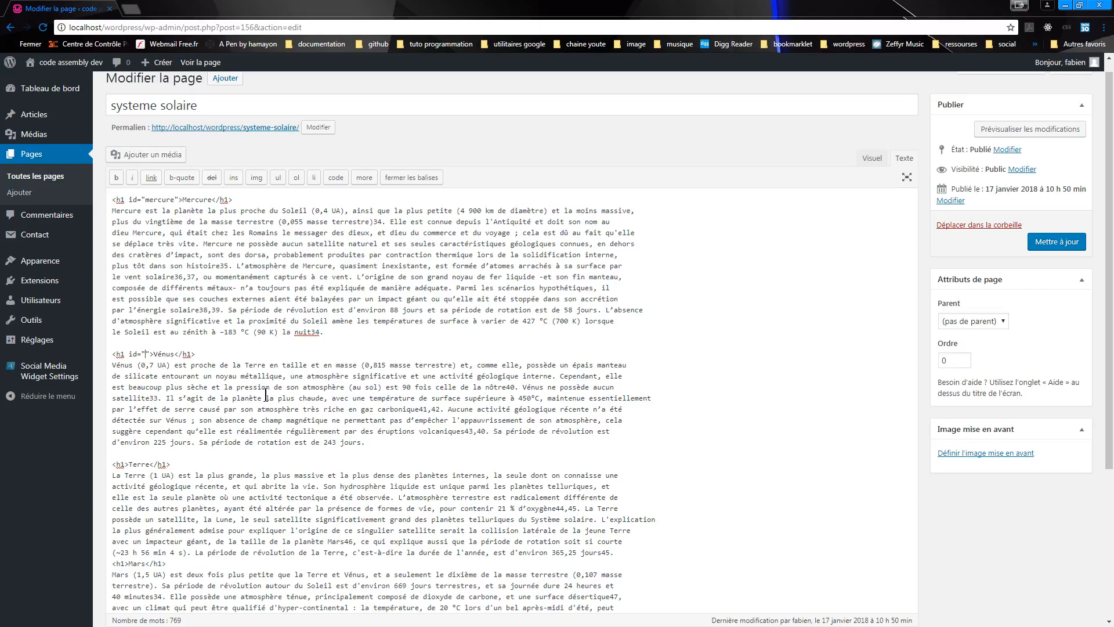
text(venus)
Paste the copied id attribute into the Terre h1 tag and set its value to "terre".
scroll(260, 394, down, 2)
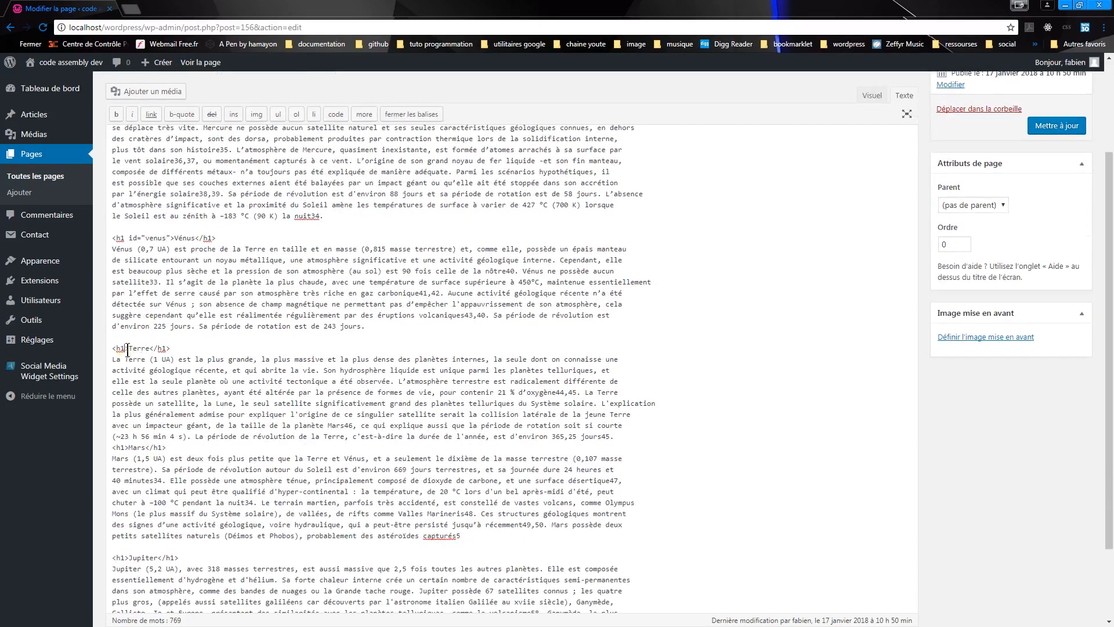
key(ctrl+v)
key(BackSpace)
key(BackSpace)
key(BackSpace)
key(BackSpace)
key(BackSpace)
key(BackSpace)
key(BackSpace)
text(terre)
Insert a blank line above the Mars heading and give its h1 tag id="mars".
scroll(160, 391, down, 2)
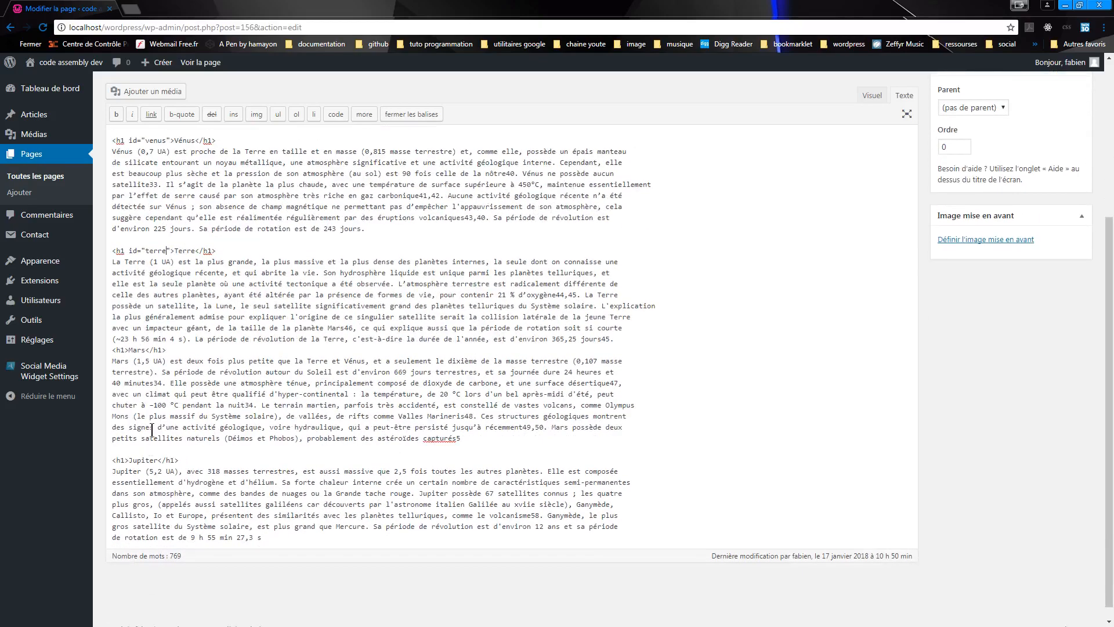
click(634, 343)
key(Return)
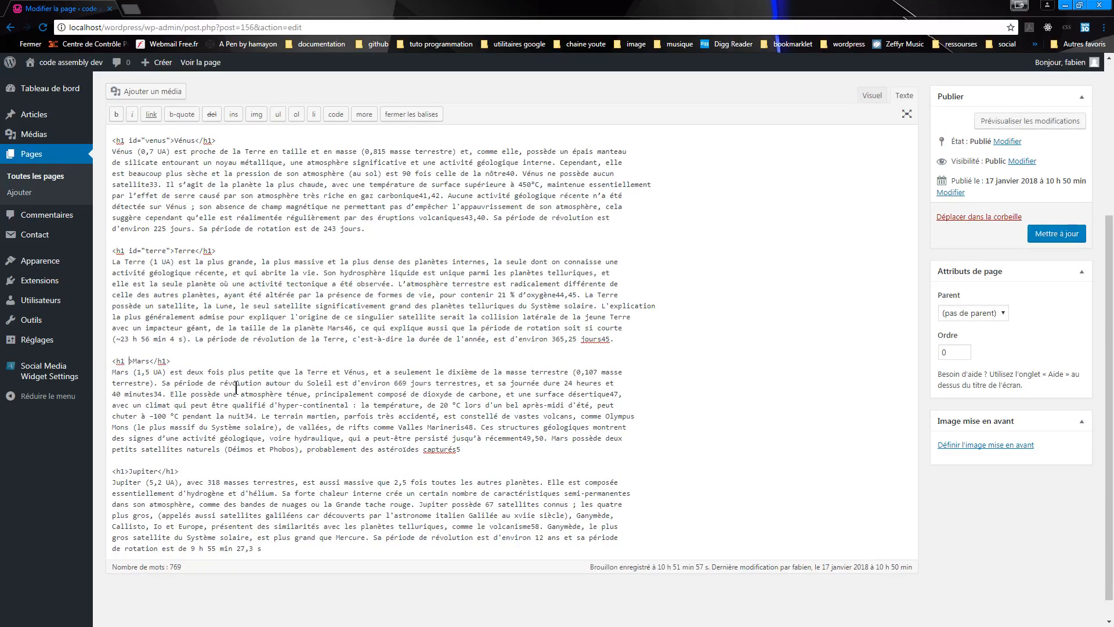
text(id="mercure")
key(BackSpace)
key(BackSpace)
key(BackSpace)
key(BackSpace)
key(BackSpace)
key(BackSpace)
text(ars)
Give the Jupiter h1 tag id="jupiter".
scroll(154, 448, down, 1)
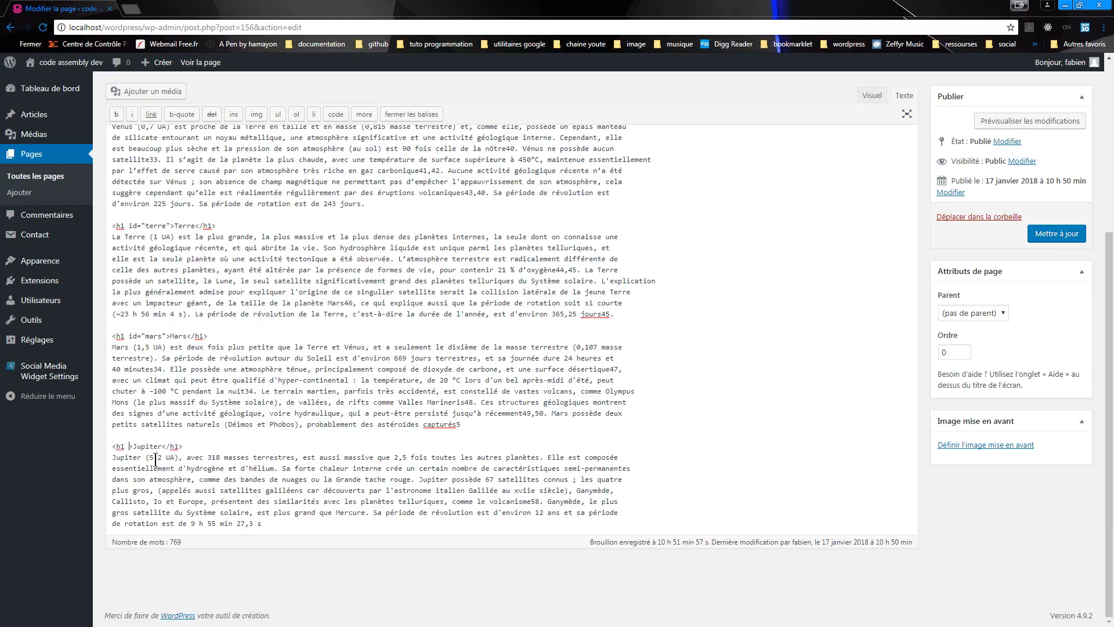
text(id="mercure")
key(BackSpace)
key(BackSpace)
key(BackSpace)
key(BackSpace)
key(BackSpace)
key(BackSpace)
key(BackSpace)
text(jupiter)
Update the page with the new heading ids and look through its planet sections on the live site.
scroll(221, 383, up, 1)
scroll(221, 383, up, 3)
click(1046, 237)
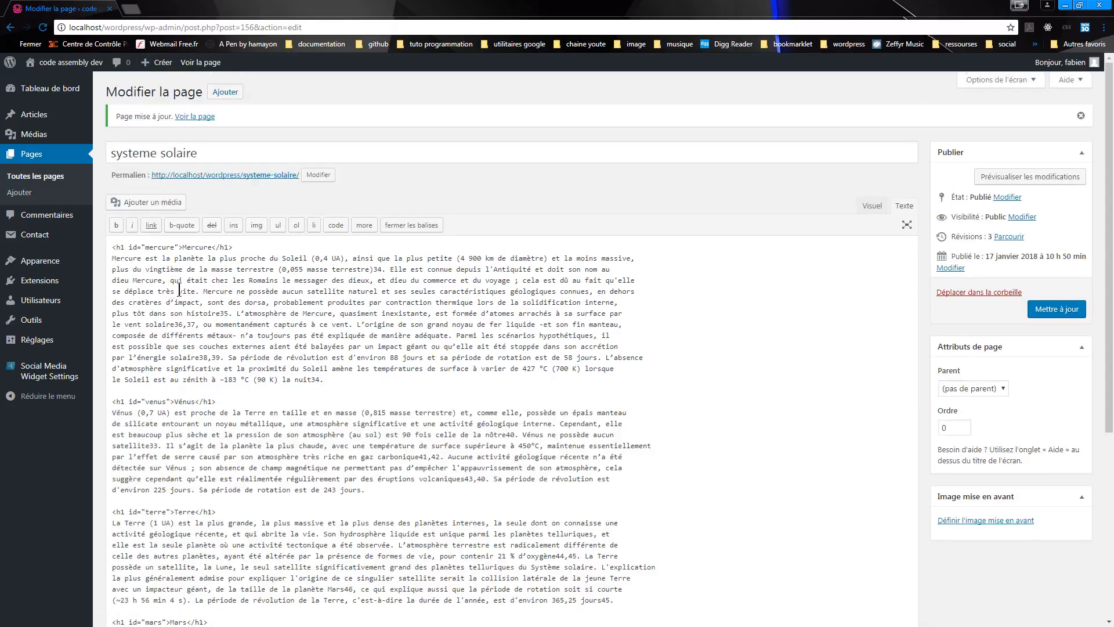
click(200, 62)
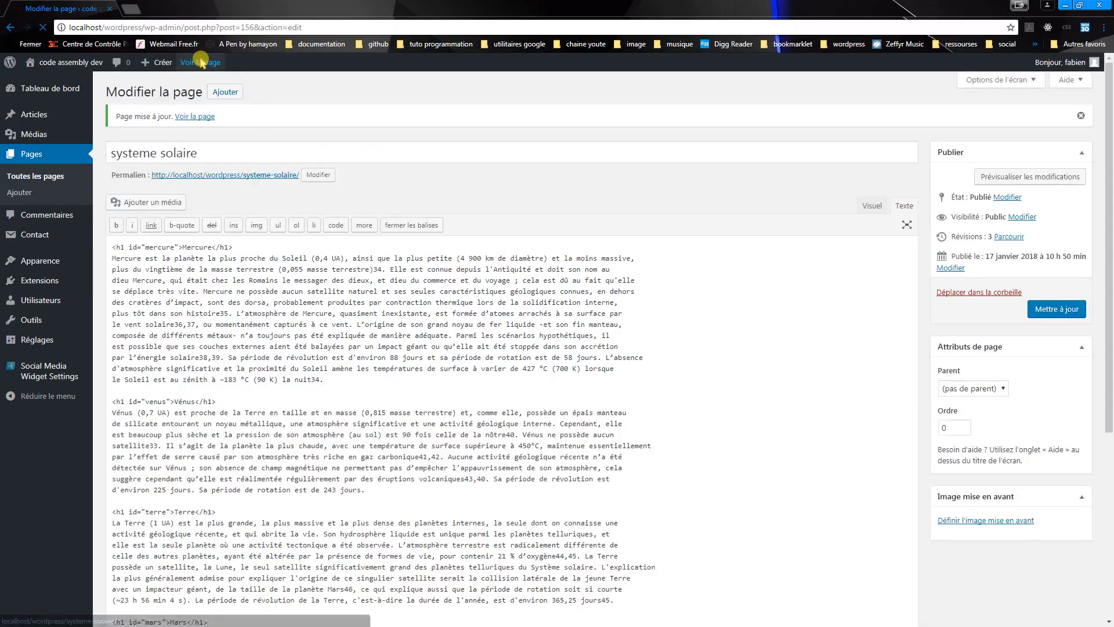
scroll(296, 354, down, 5)
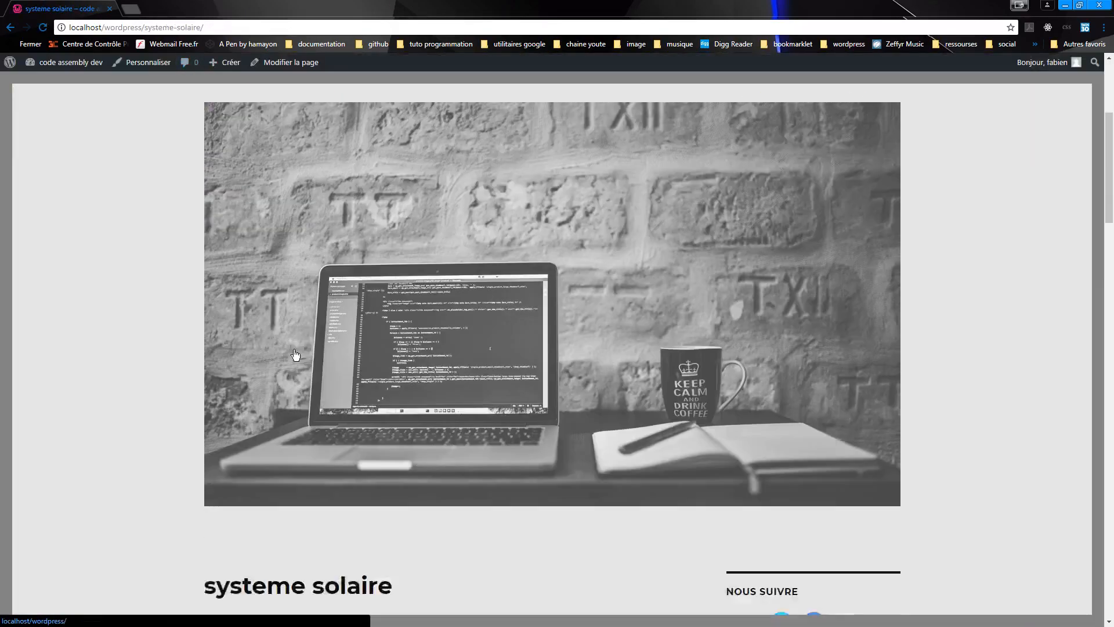
scroll(295, 354, down, 20)
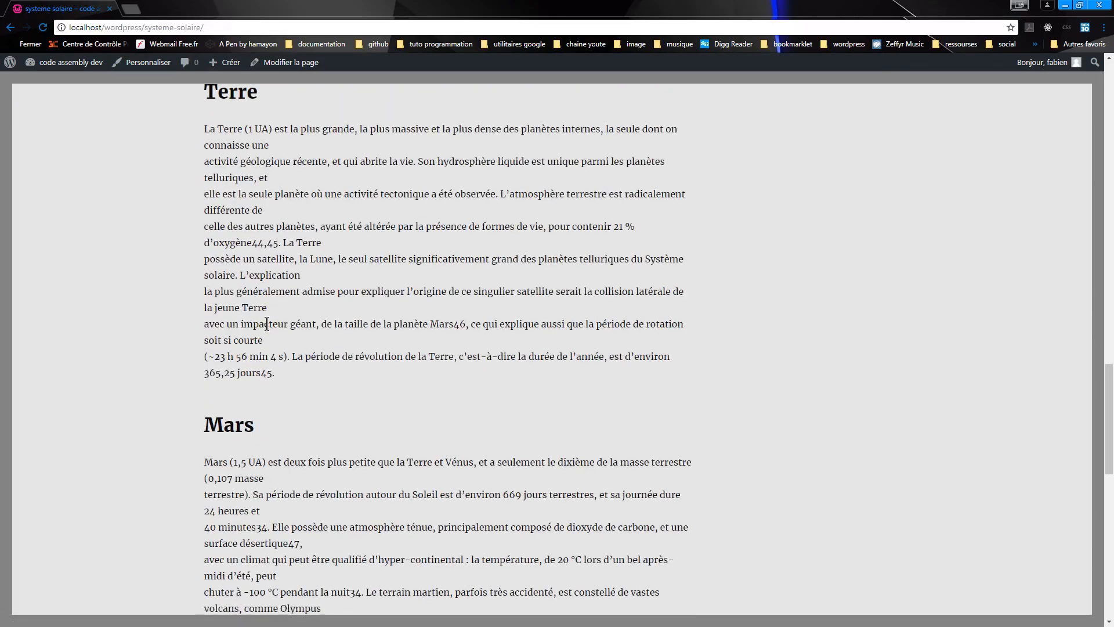
scroll(267, 323, down, 9)
scroll(272, 337, up, 6)
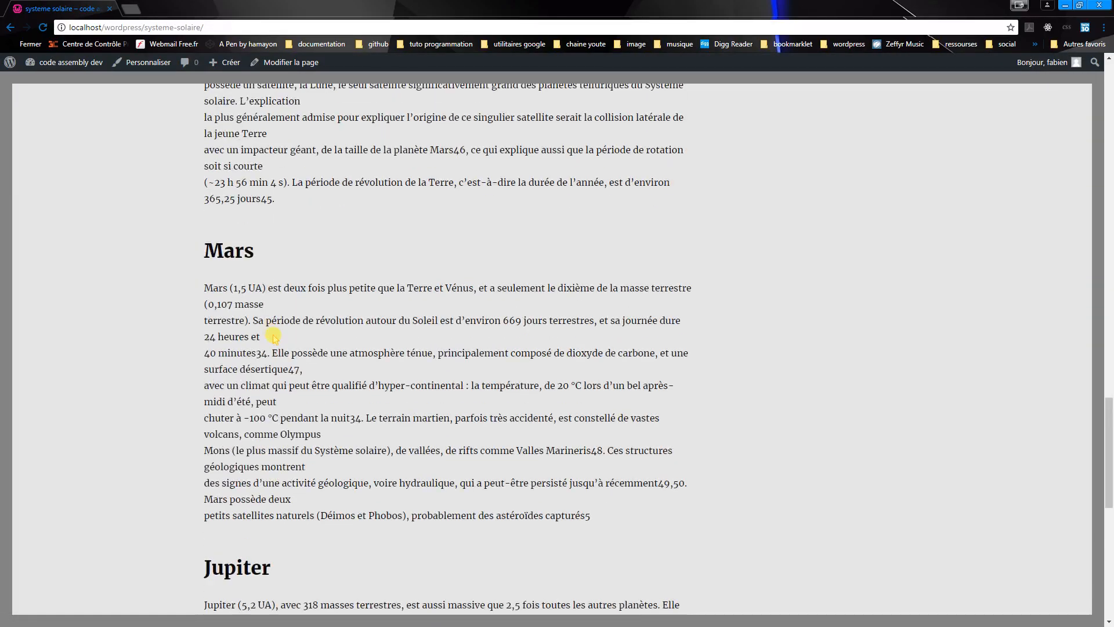
scroll(272, 336, up, 20)
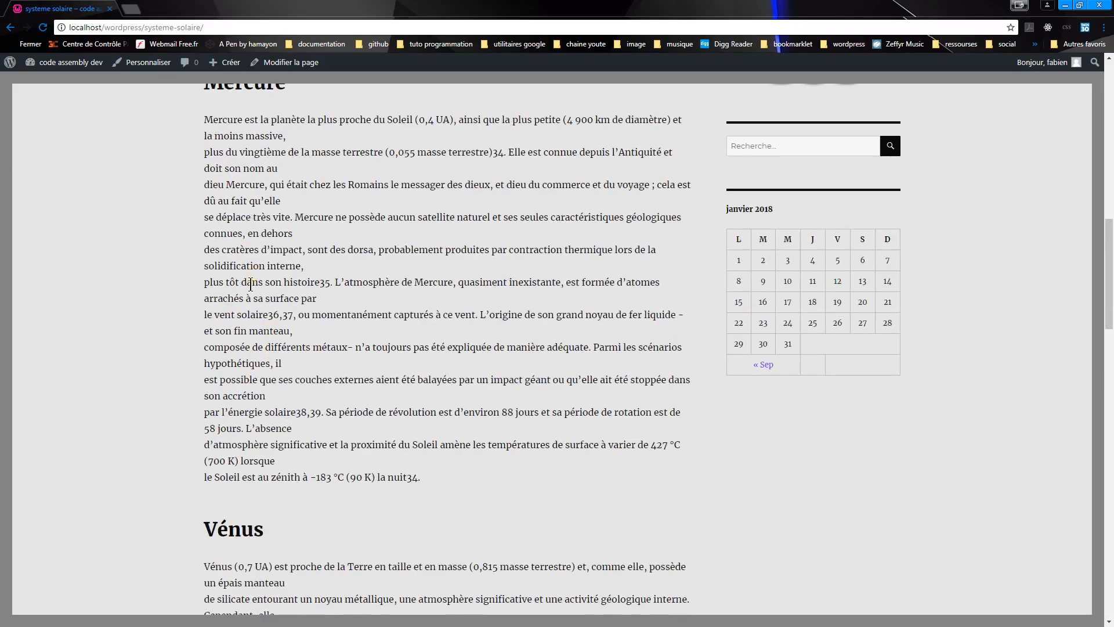
Open the systeme solaire page for editing and insert two blank lines above the Mercure heading in the HTML text view.
scroll(251, 282, up, 7)
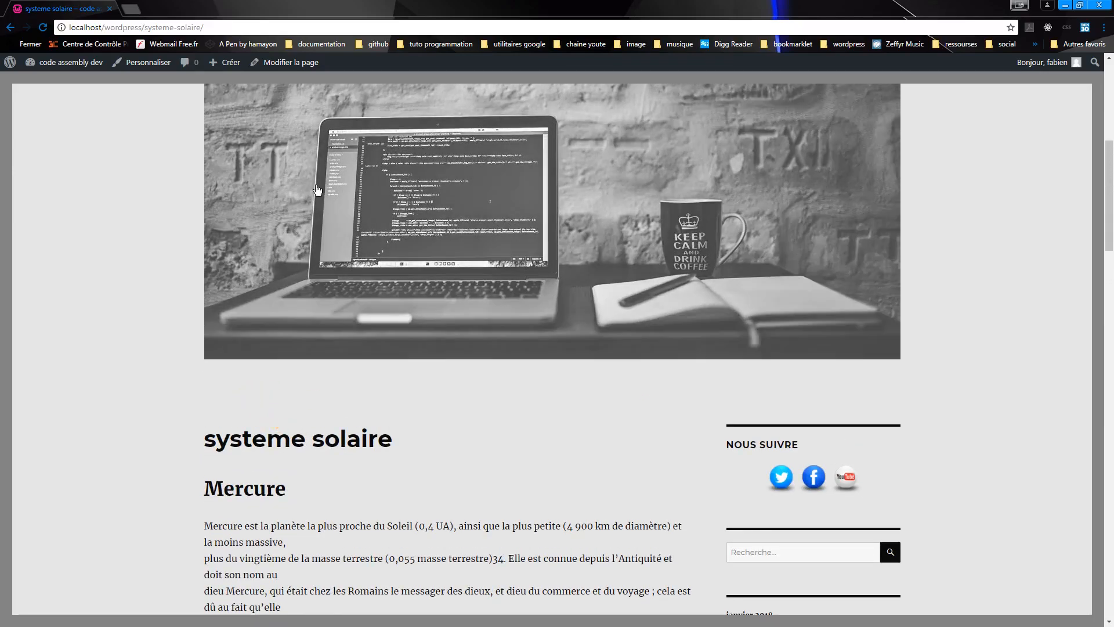
click(284, 62)
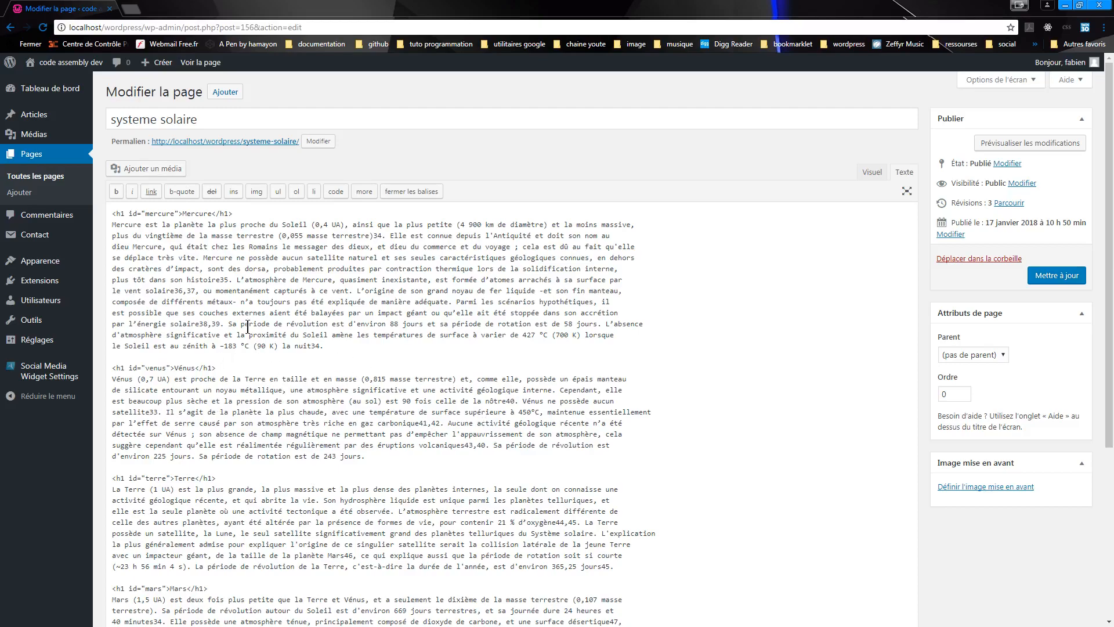
click(111, 214)
key(Return)
key(Return)
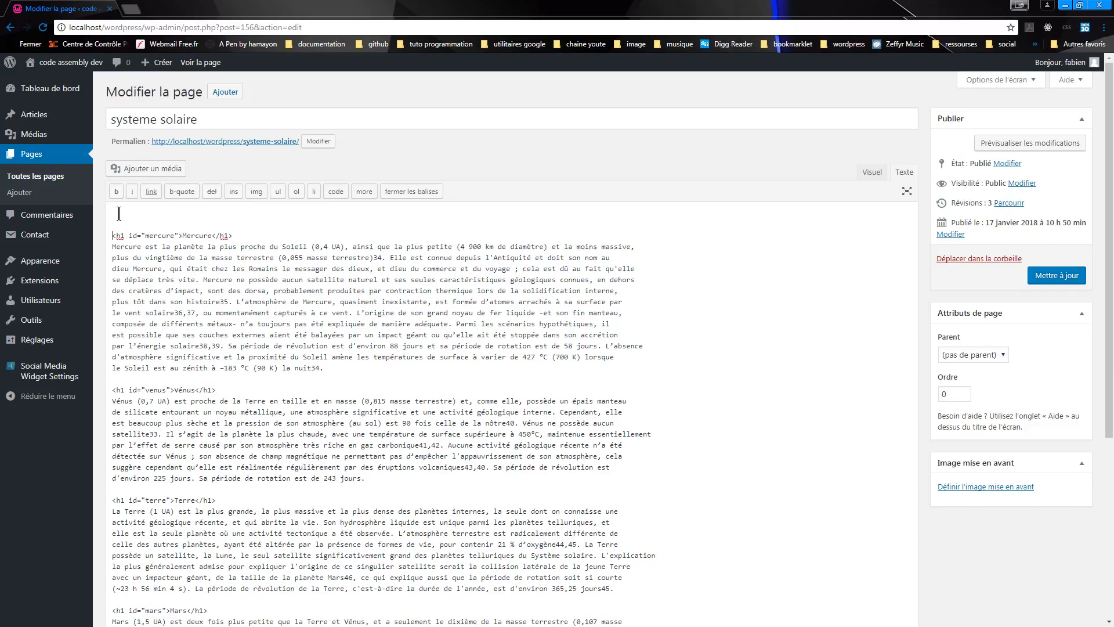
click(872, 172)
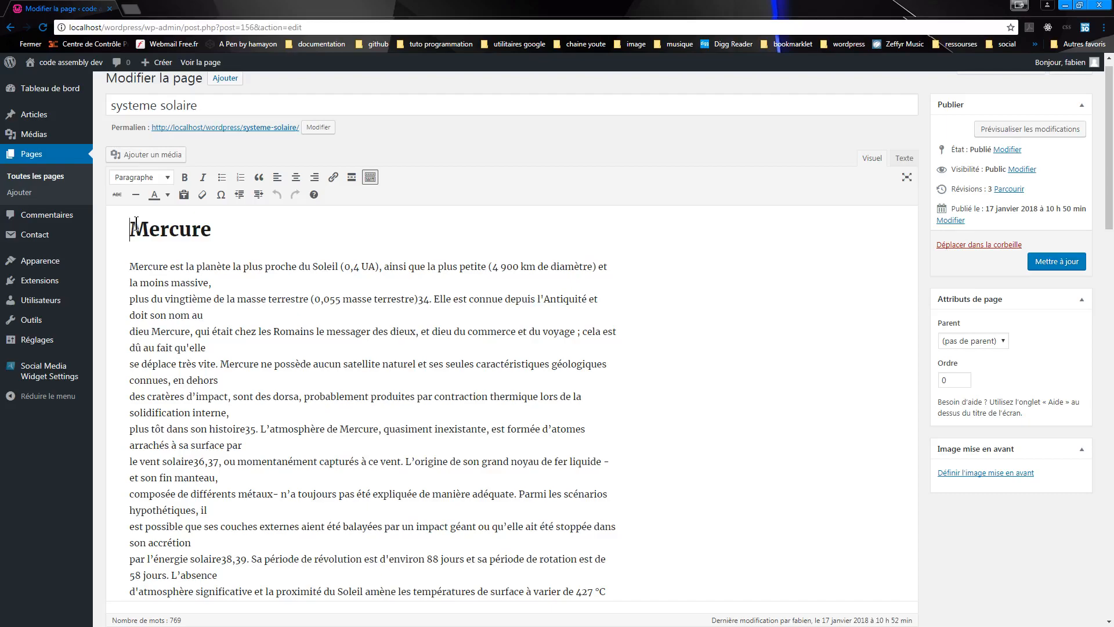
click(896, 161)
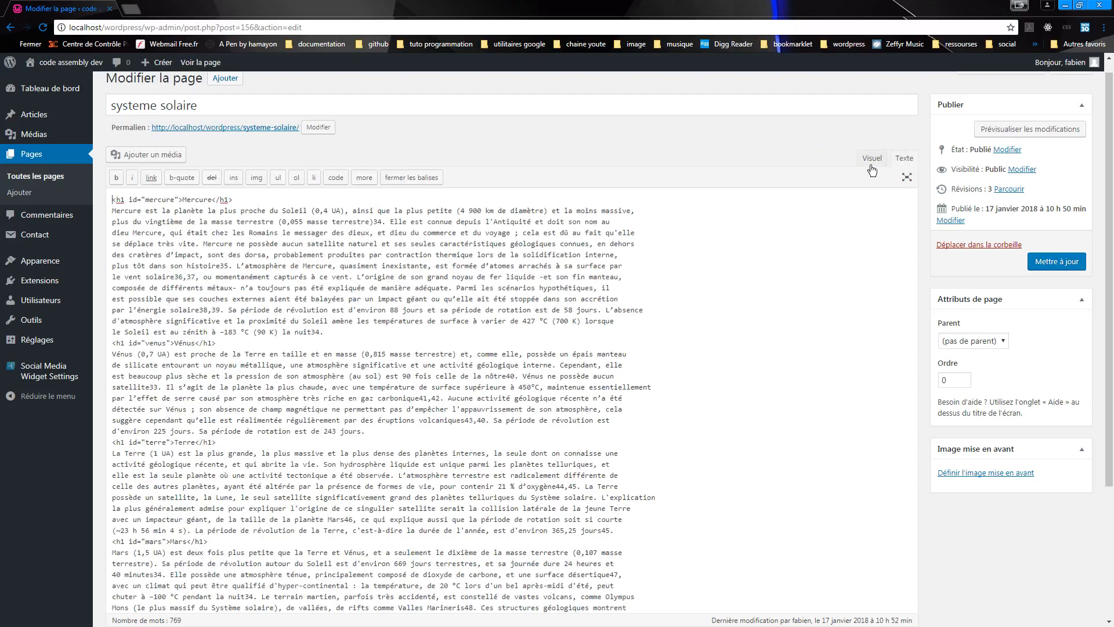
key(Return)
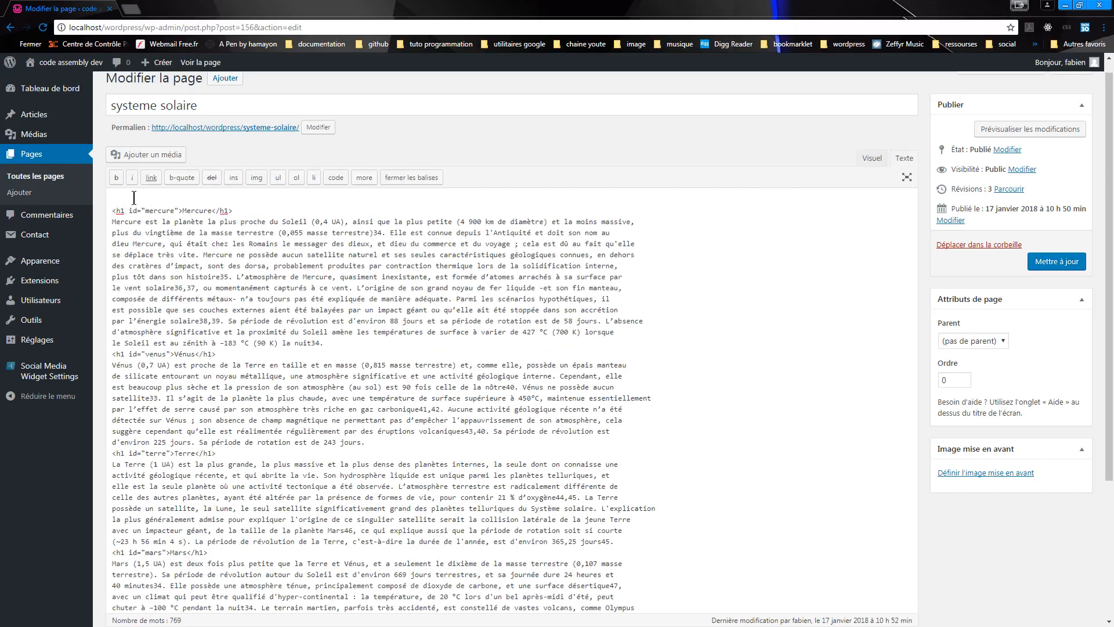
key(Return)
click(122, 196)
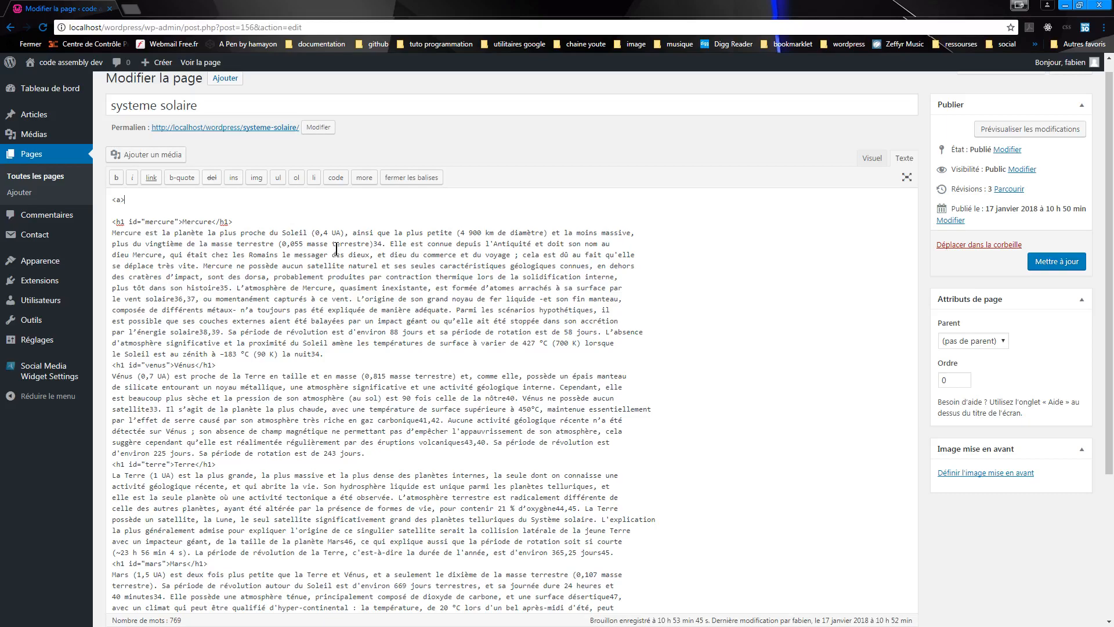
Write a link tag with the text "terre" above the Mercure heading and check it in the visual view.
text(err)
text(href)
text(=)
text(")
text(")
click(151, 199)
click(876, 162)
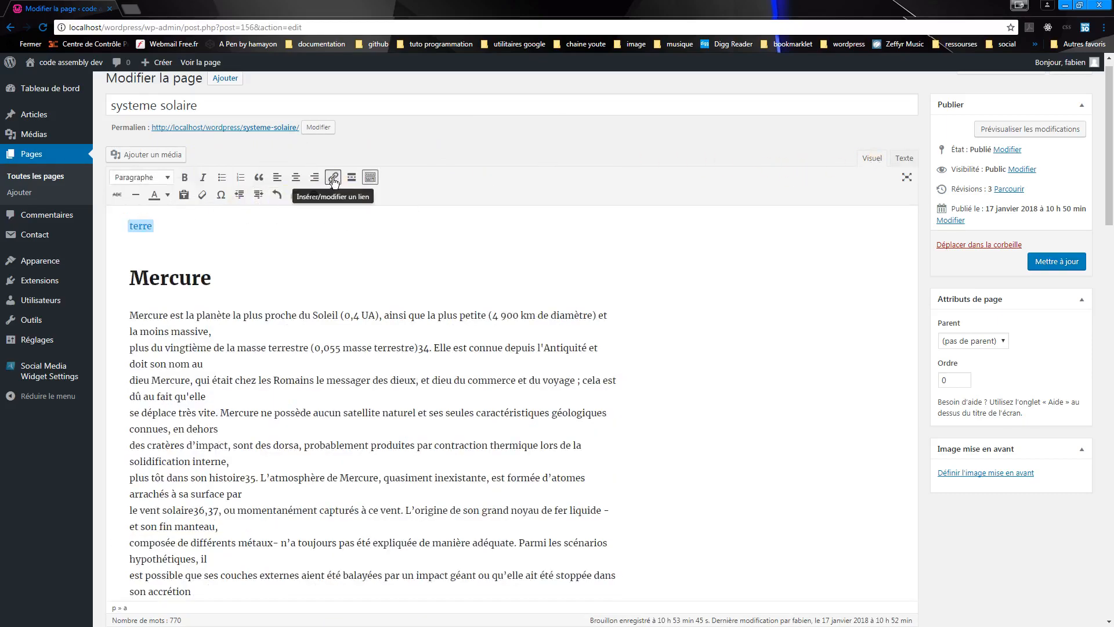
click(905, 160)
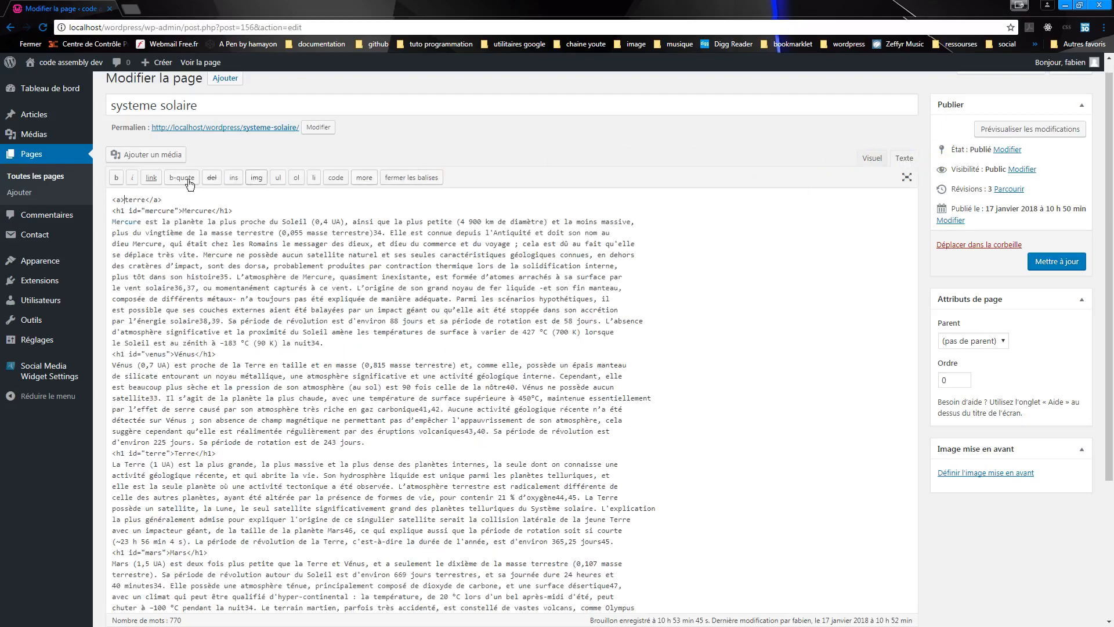
Add an empty href attribute to the terre link tag and insert a blank line below it.
click(119, 199)
text(href="")
click(198, 202)
key(Return)
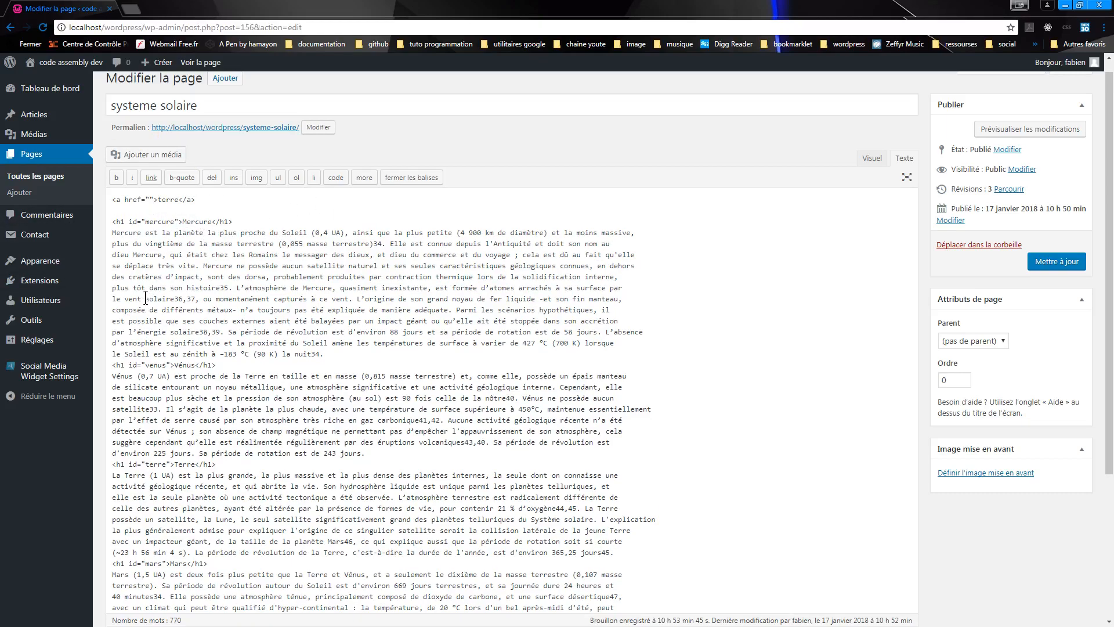
Set the terre link's href to "#terre" and update the page.
scroll(145, 298, down, 4)
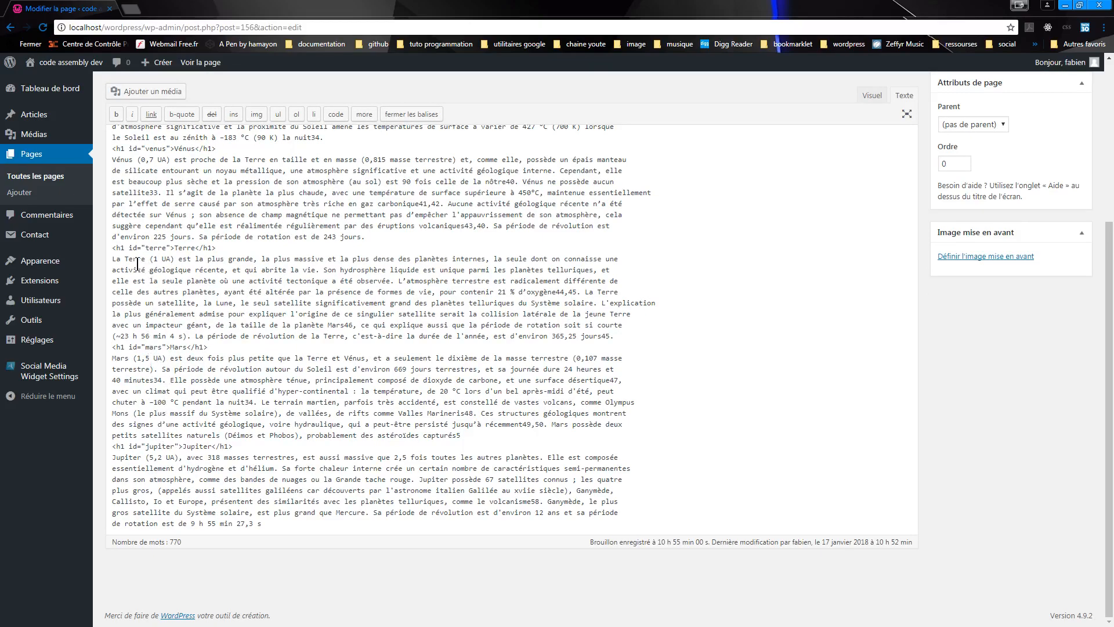
scroll(137, 261, up, 4)
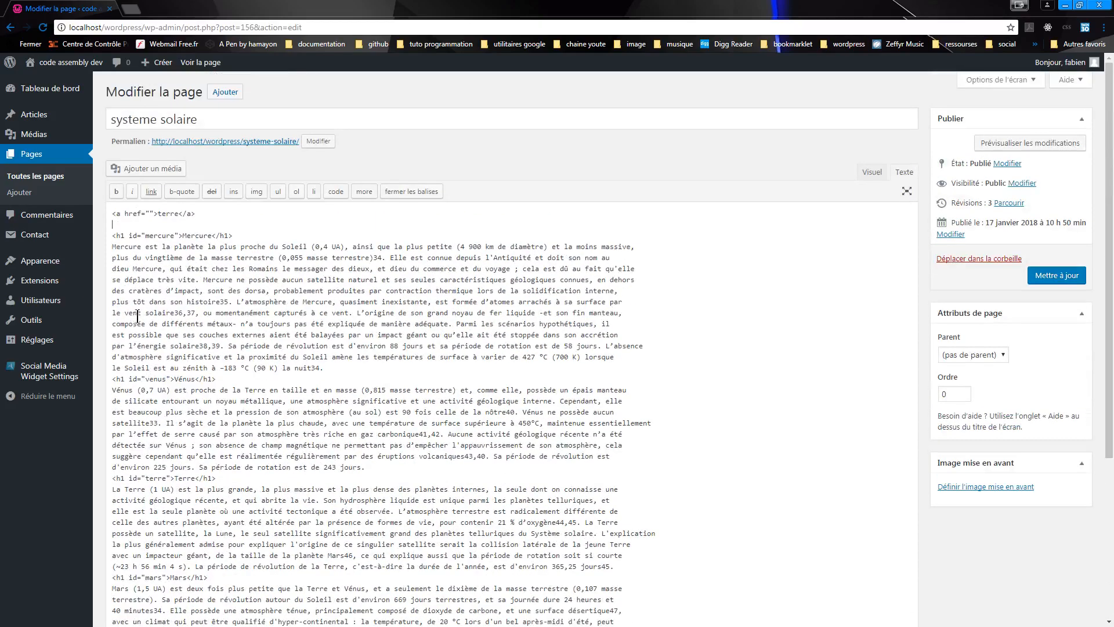
click(149, 214)
text(#terre)
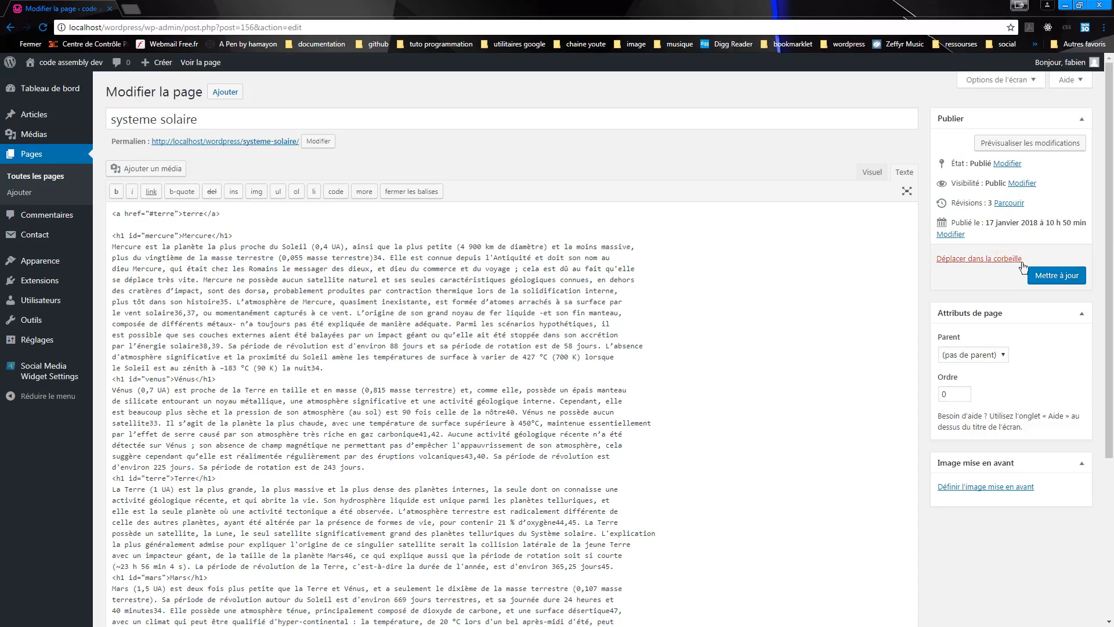
click(1050, 279)
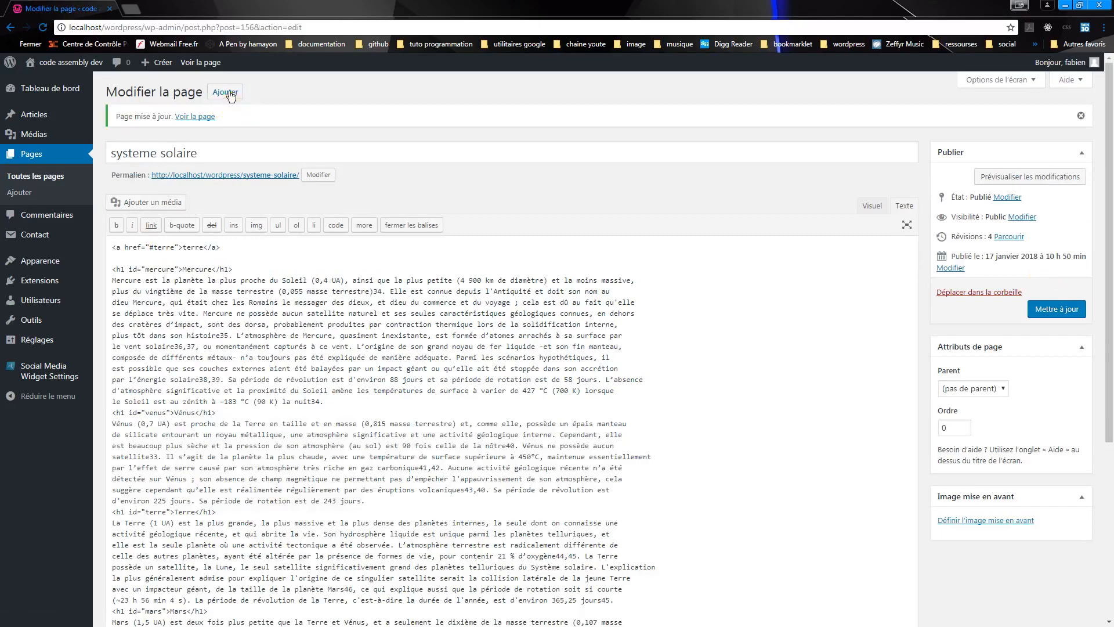
View the page on the live site, follow the terre link to its section, and return to the page title.
click(201, 64)
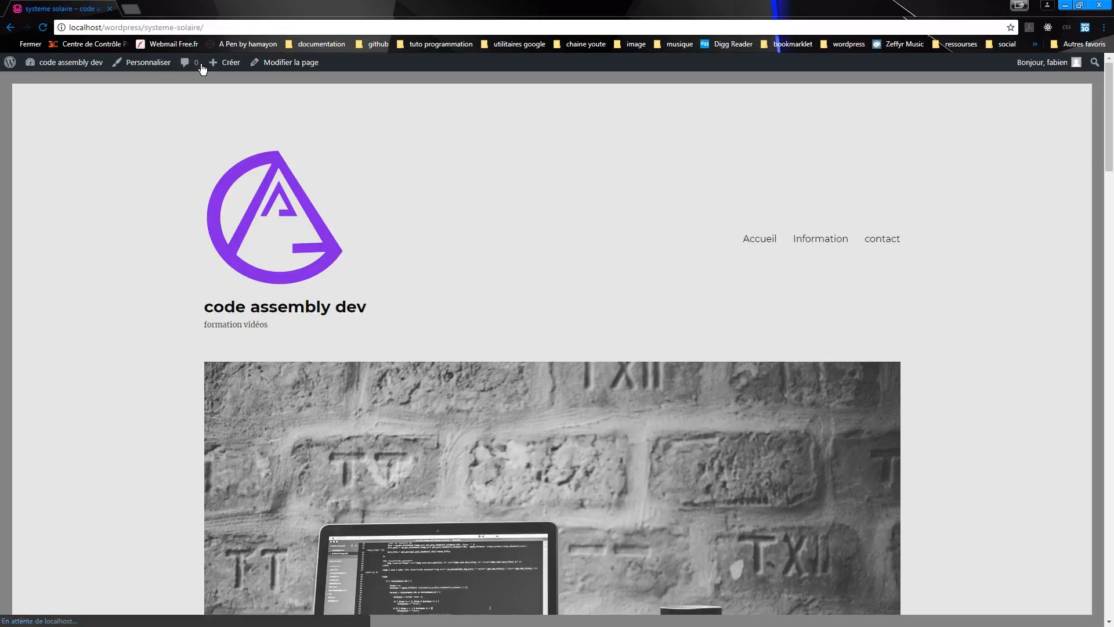
scroll(197, 137, down, 10)
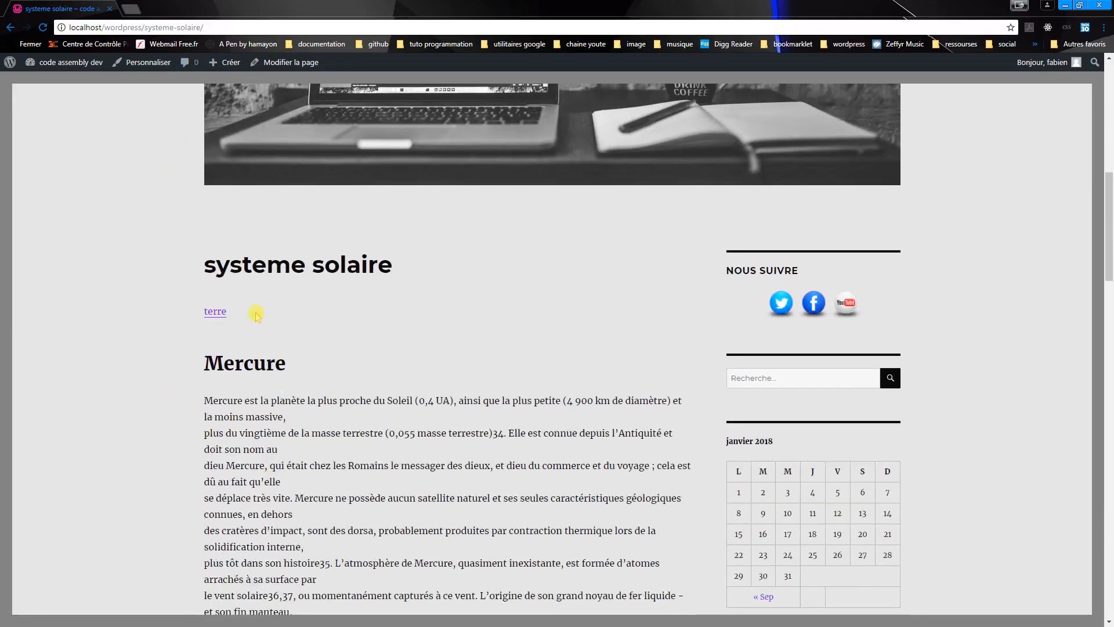
click(213, 314)
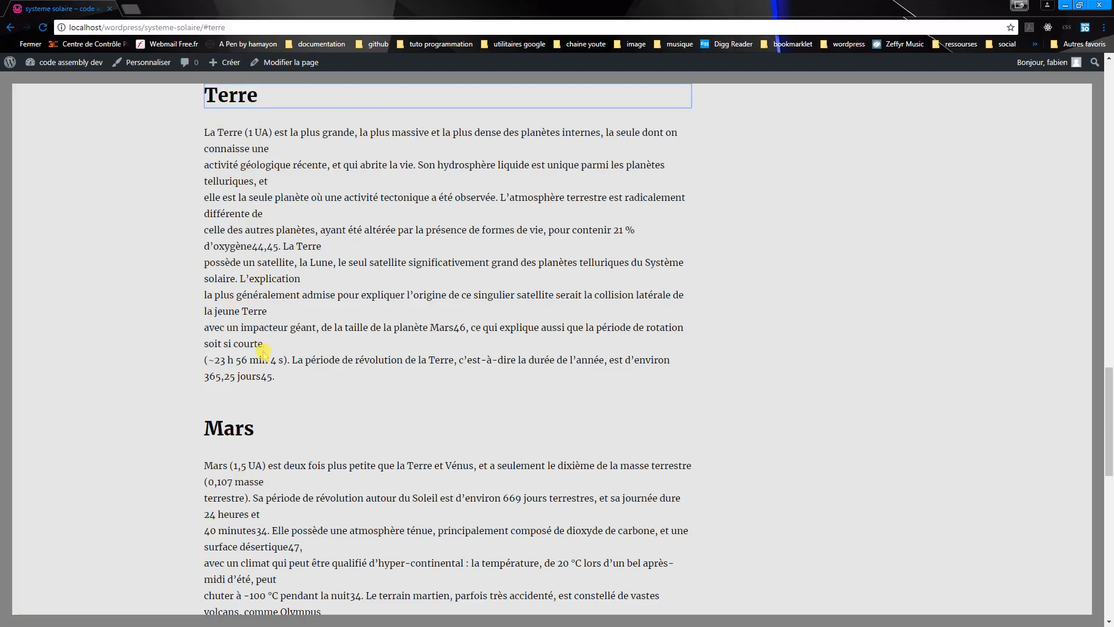
scroll(255, 307, up, 15)
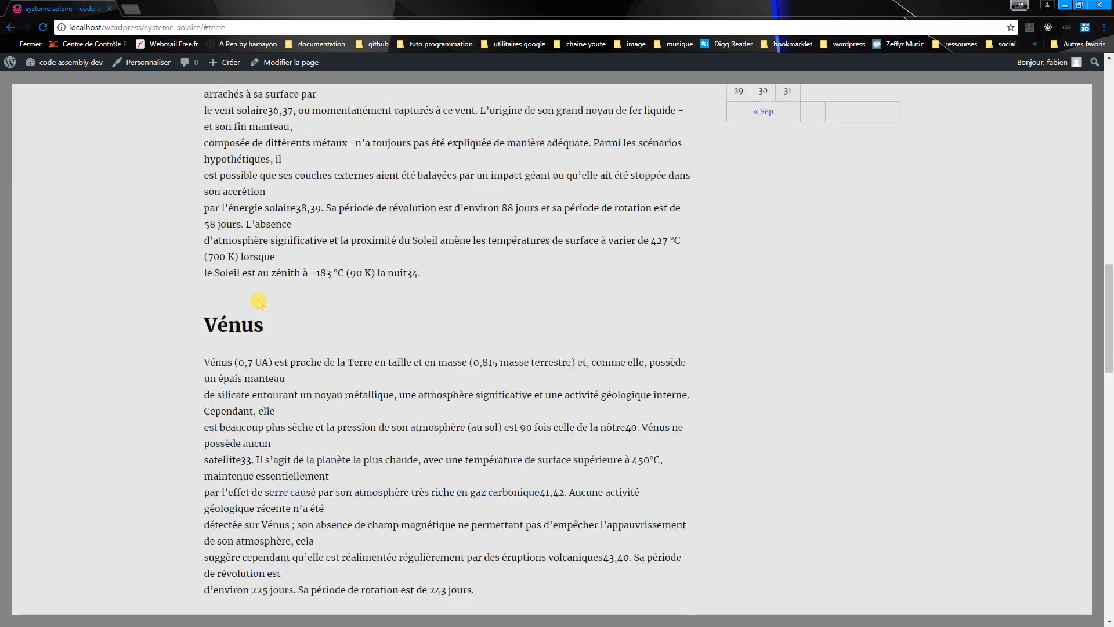
scroll(253, 400, up, 2)
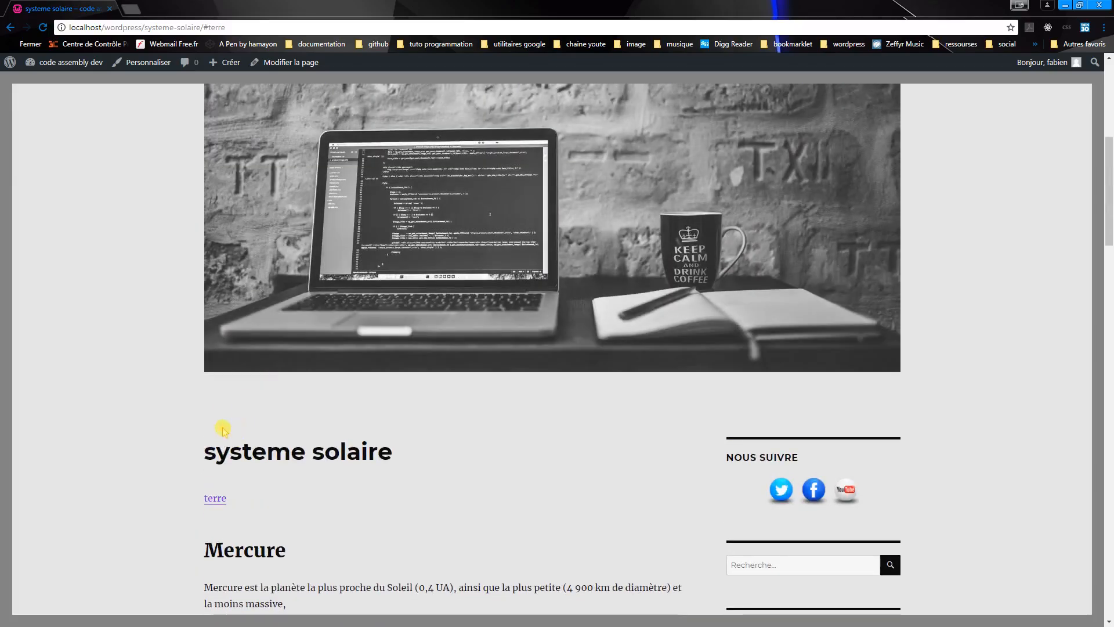
scroll(226, 430, down, 3)
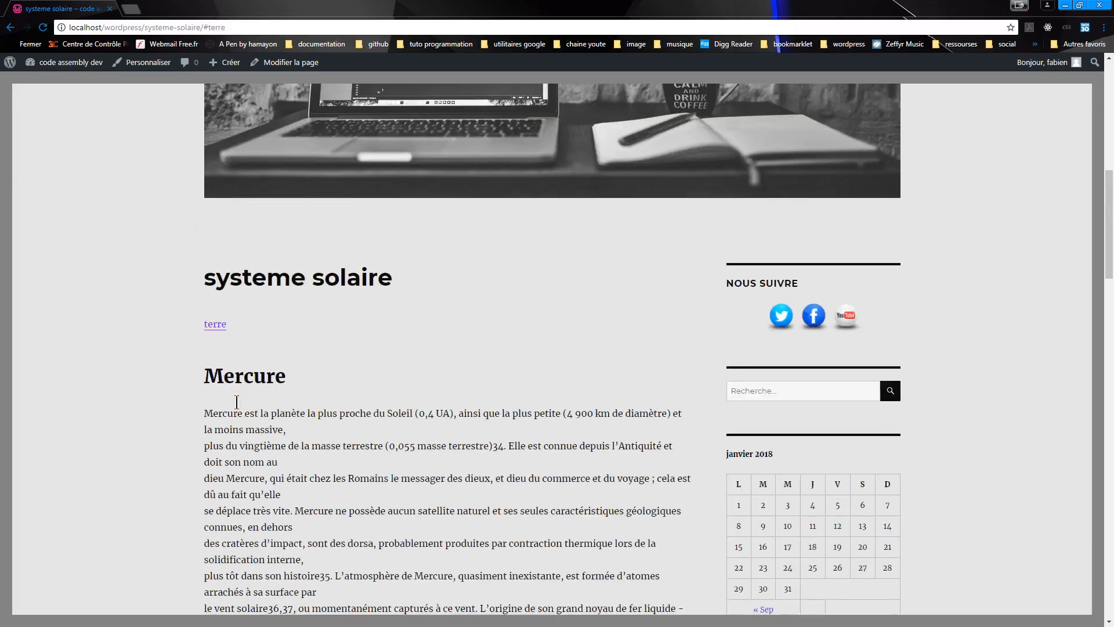
Test the terre link a second time and go back up to the link below the page title.
click(226, 328)
scroll(294, 420, down, 15)
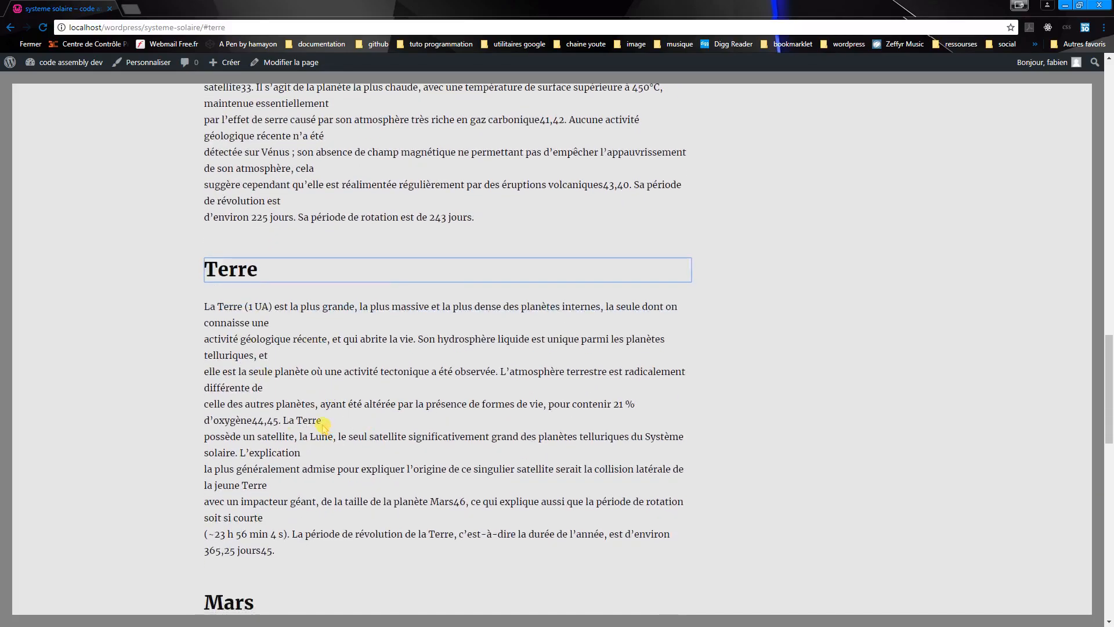
scroll(319, 424, up, 15)
scroll(267, 464, up, 3)
scroll(255, 493, down, 3)
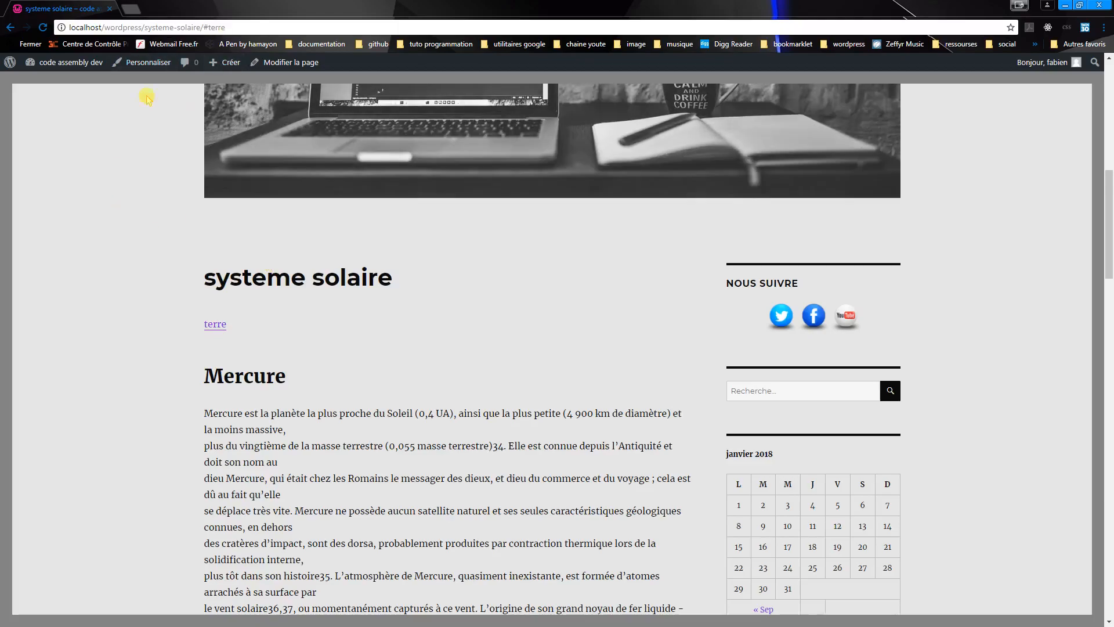
Open the accueil page for editing from the admin list of pages.
mouse_move(80, 64)
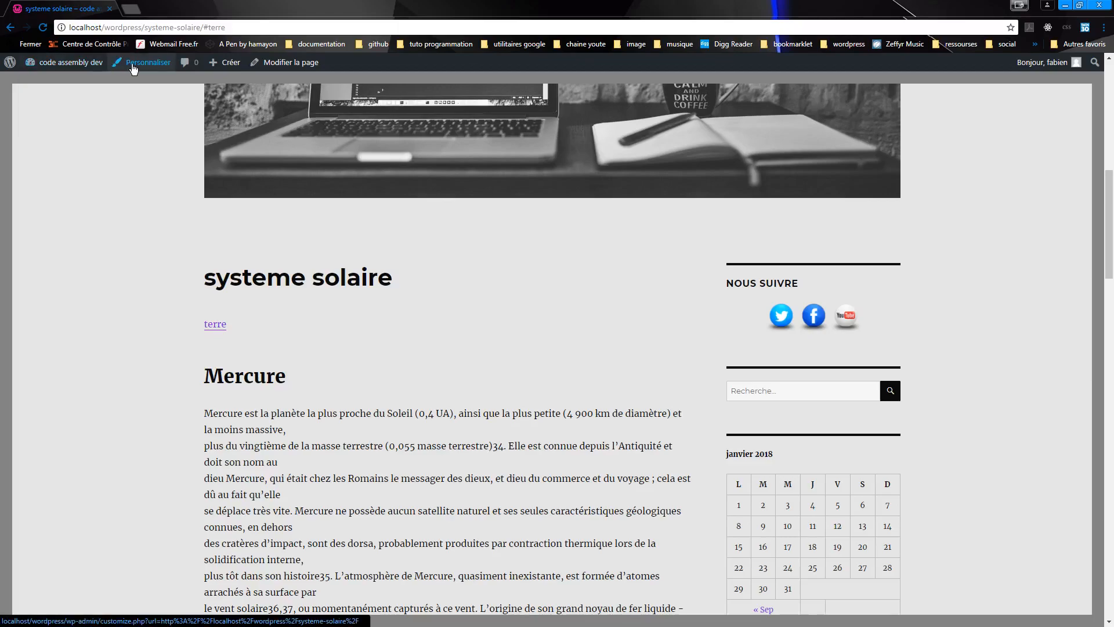
click(63, 83)
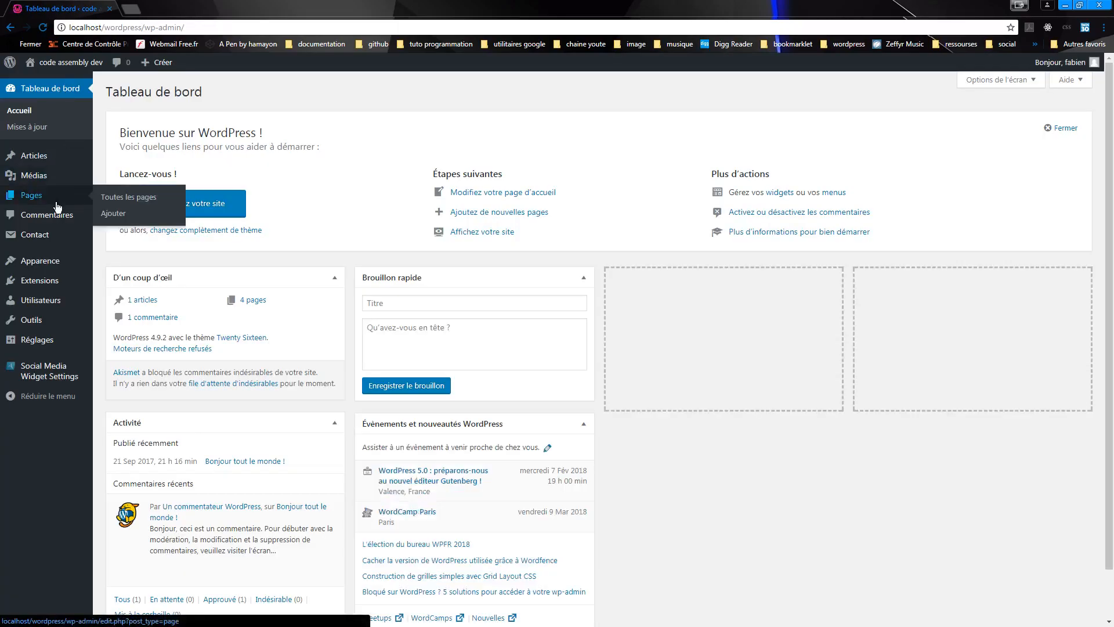
click(35, 198)
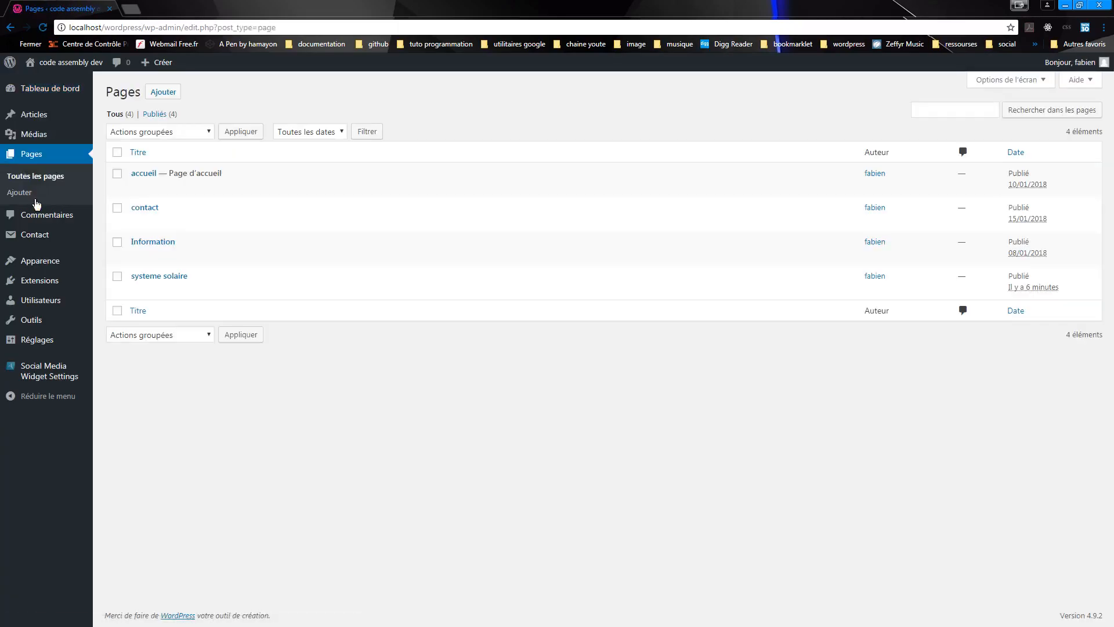
mouse_move(139, 257)
click(144, 173)
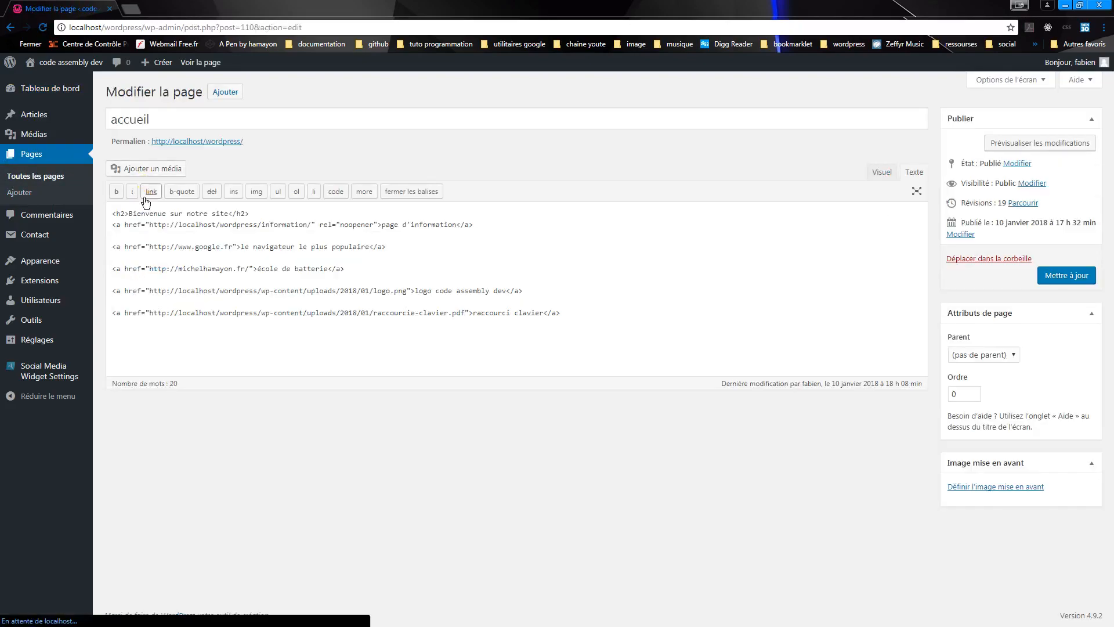
Delete the école de batterie, logo code assembly dev and raccourci clavier links from the accueil page.
drag(574, 313, 105, 250)
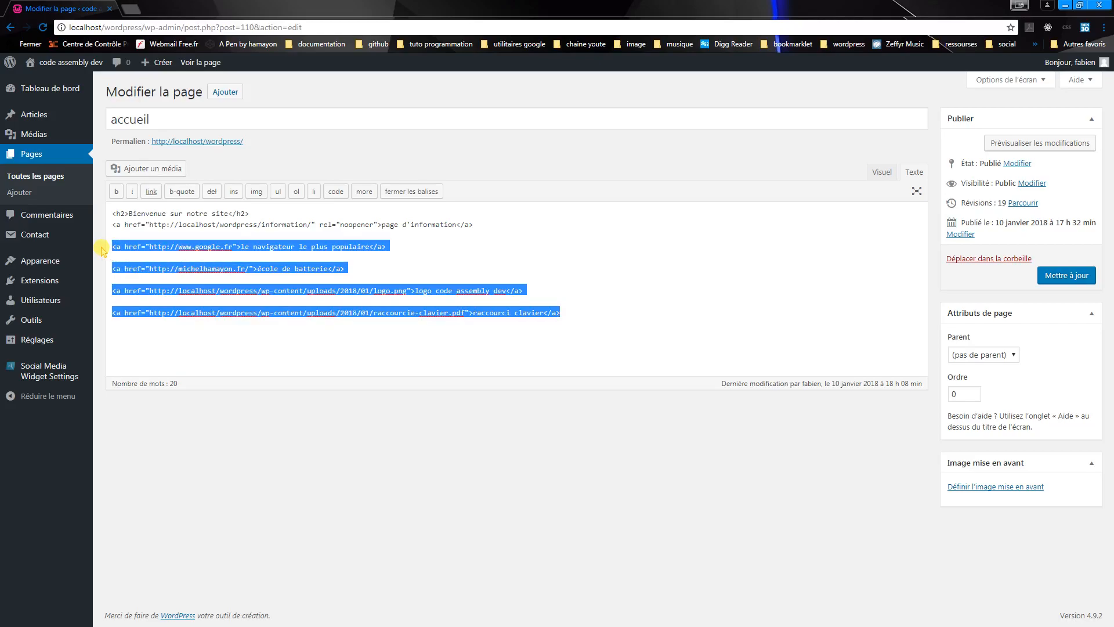
drag(101, 246, 111, 260)
key(Delete)
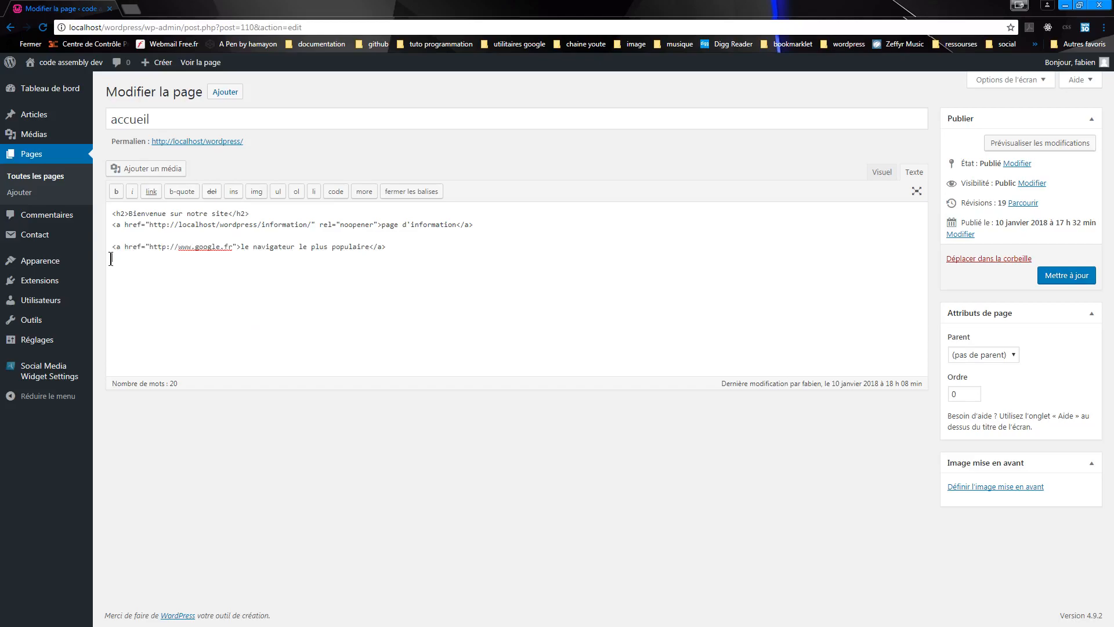
Clear the Google link's href, replace its text with "la planete terre", and update the accueil page.
drag(232, 248, 157, 250)
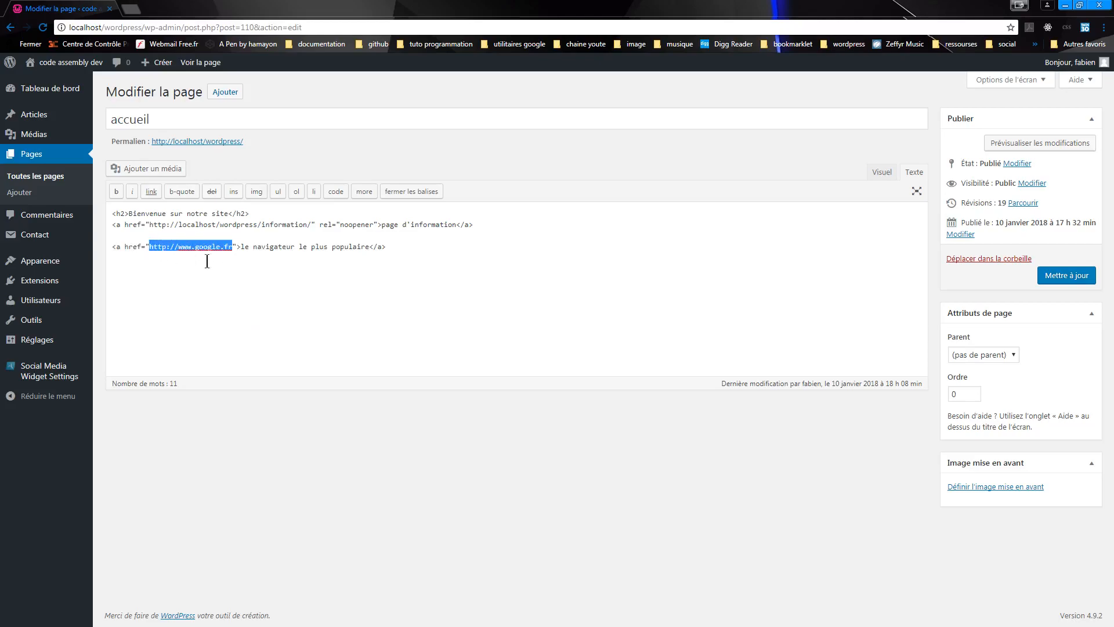
key(Delete)
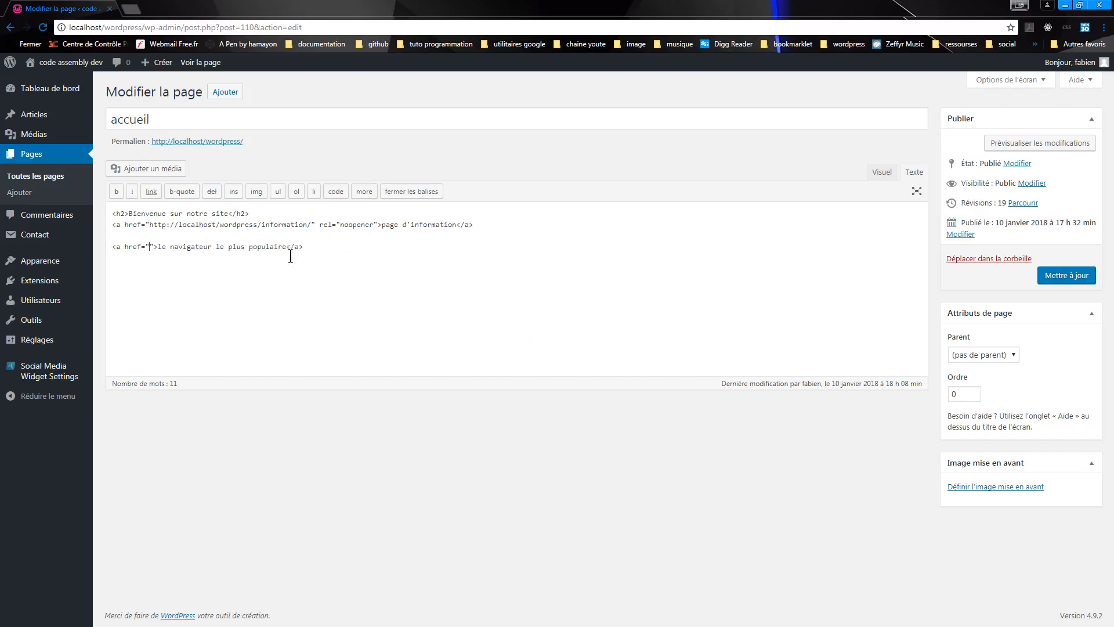
drag(286, 247, 159, 244)
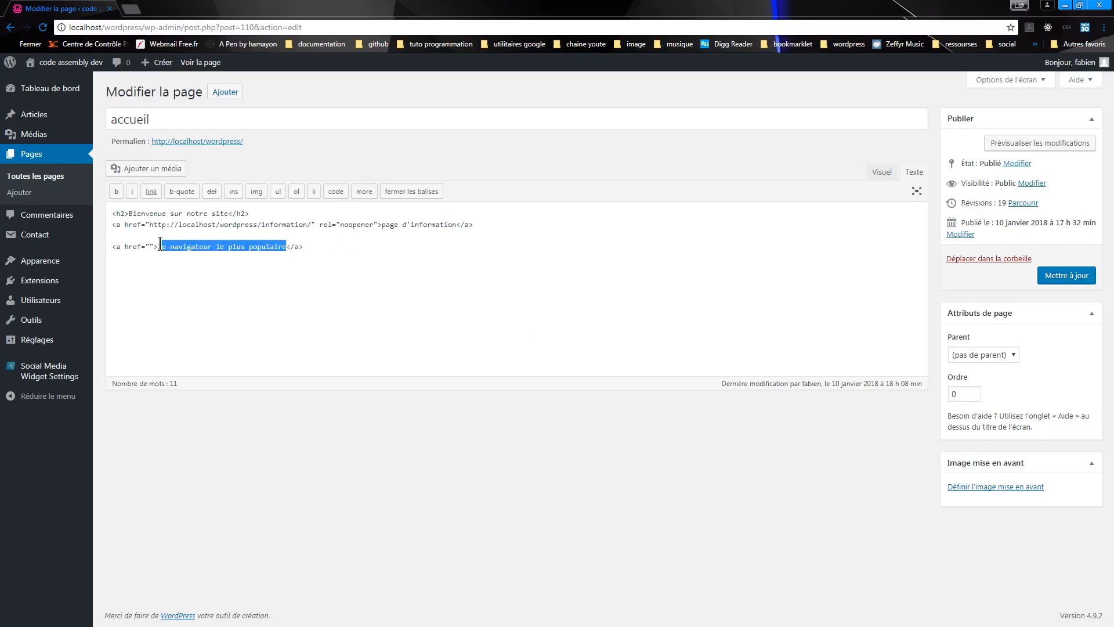
key(Delete)
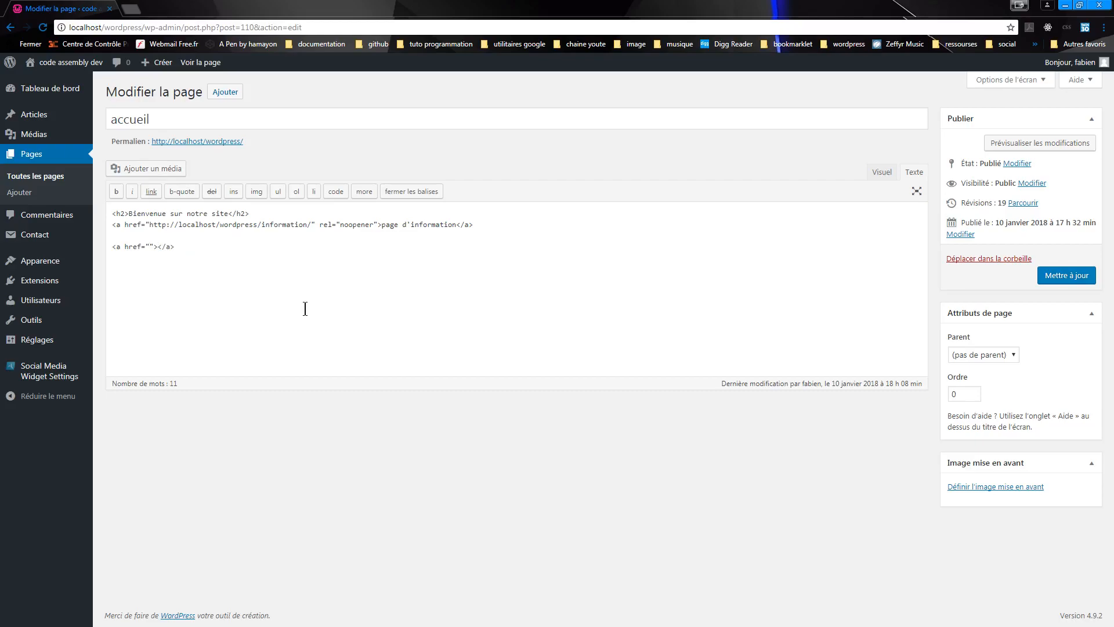
text(la planett)
text( terre)
click(1050, 276)
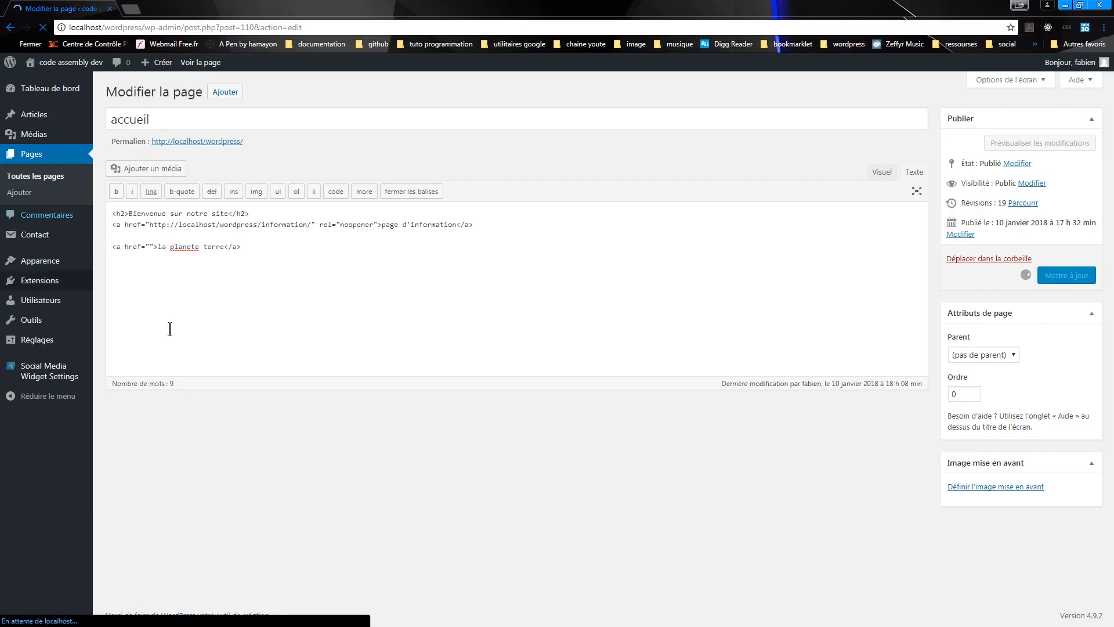
Open the systeme solaire page for editing from the admin list of pages and copy its permalink address.
click(32, 154)
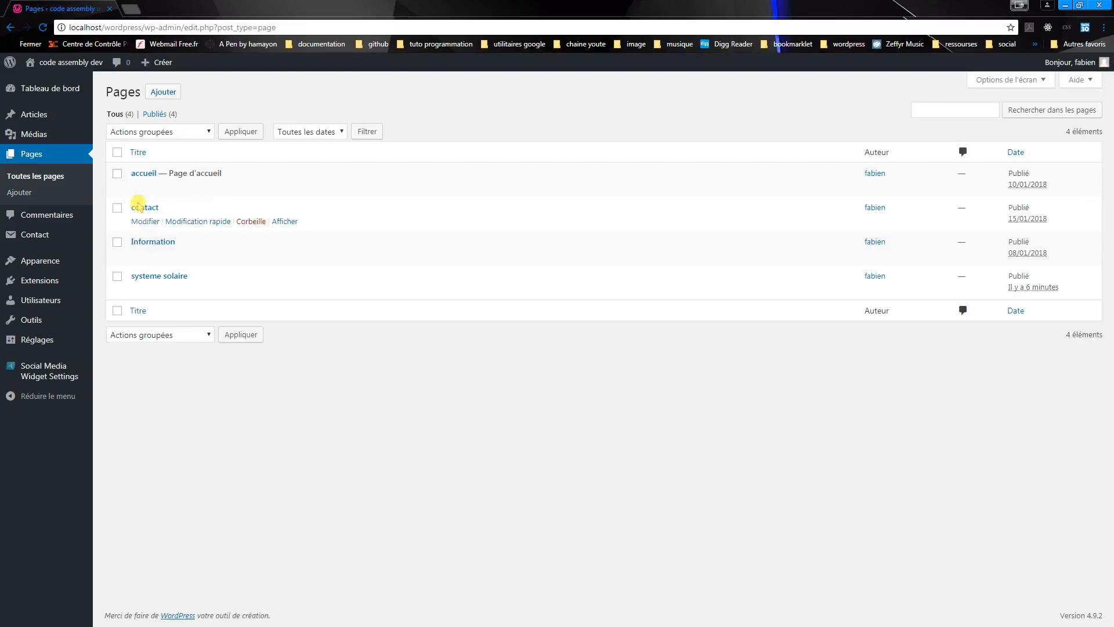
click(141, 277)
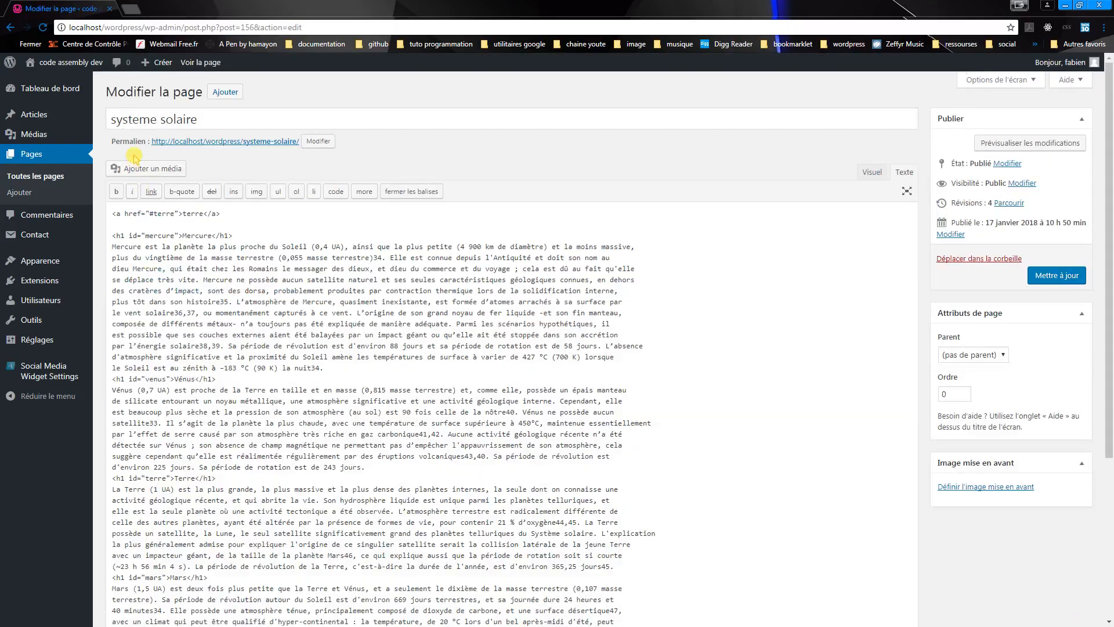
right_click(197, 142)
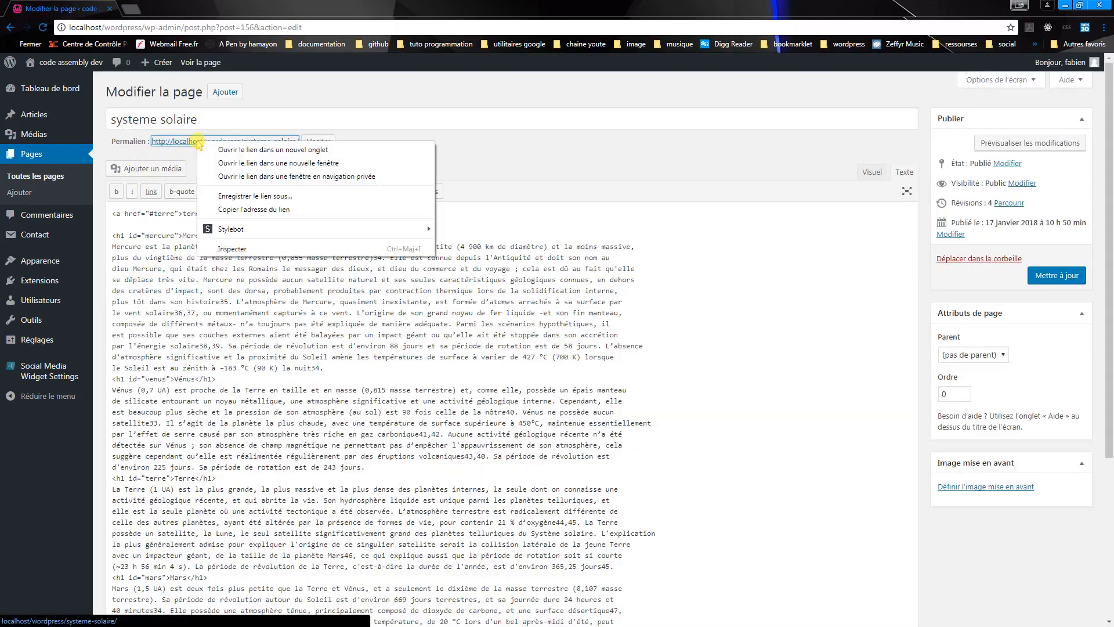
click(226, 209)
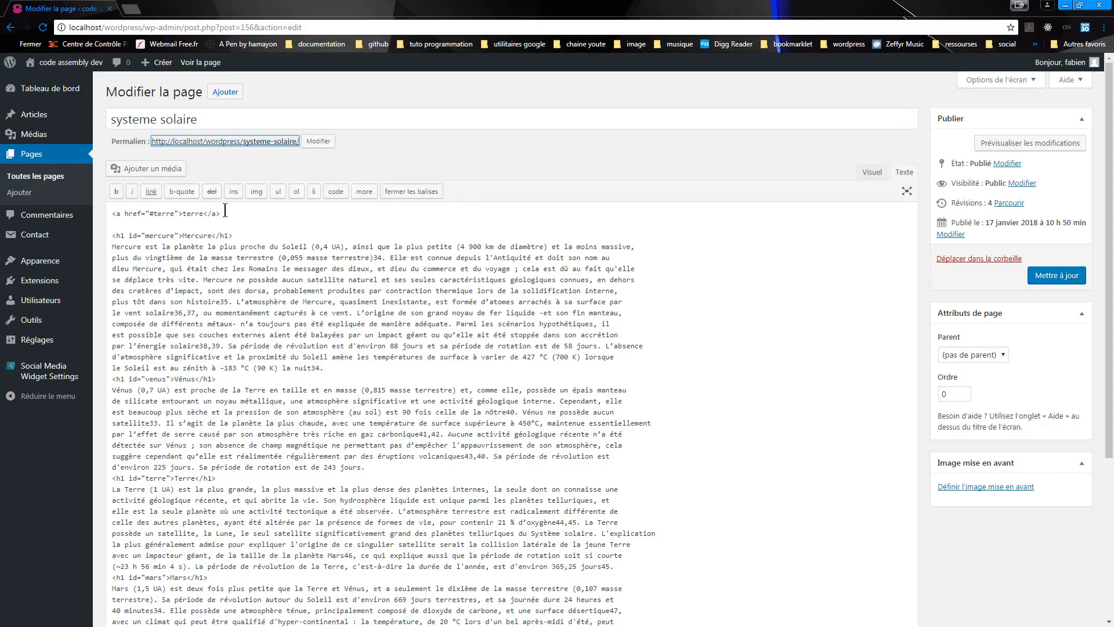
click(32, 155)
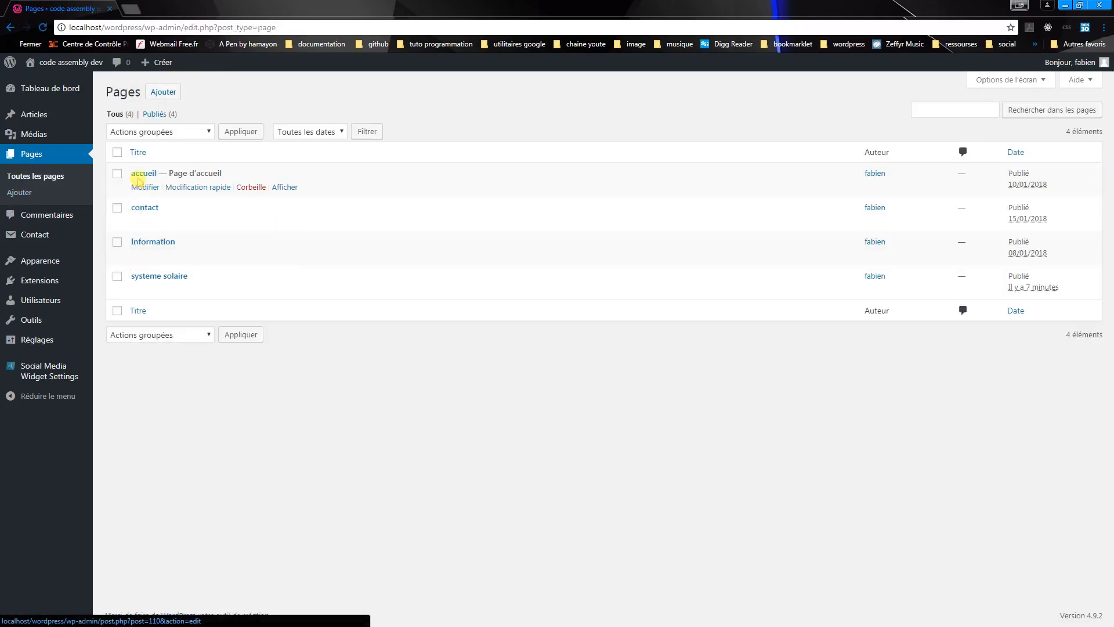
click(140, 176)
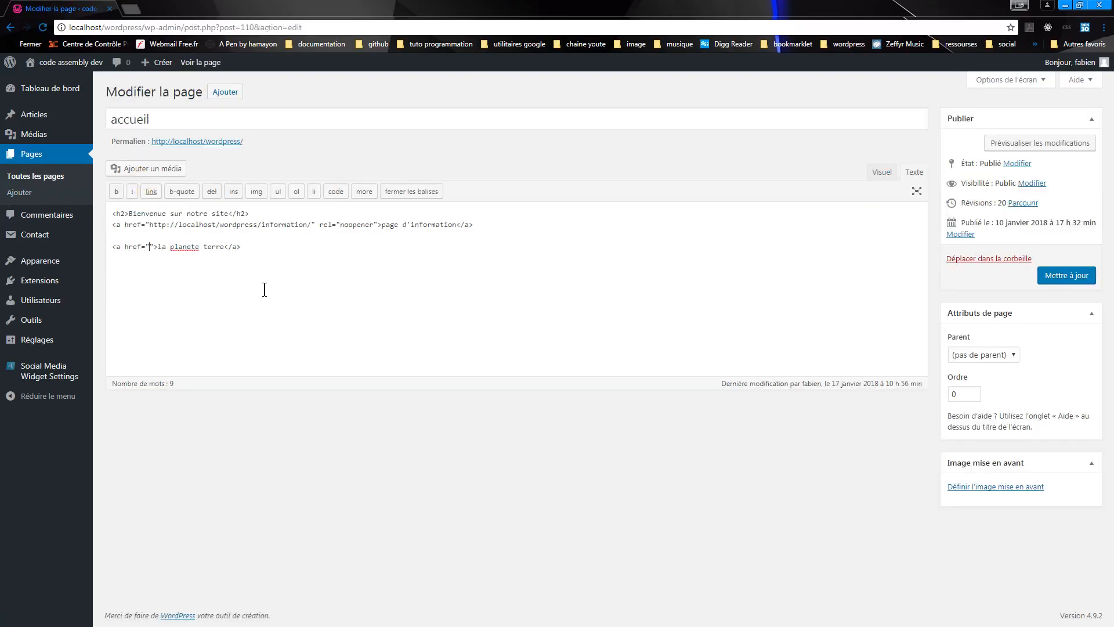
click(150, 247)
text(http://localhost/wordpress/systeme-solaire/)
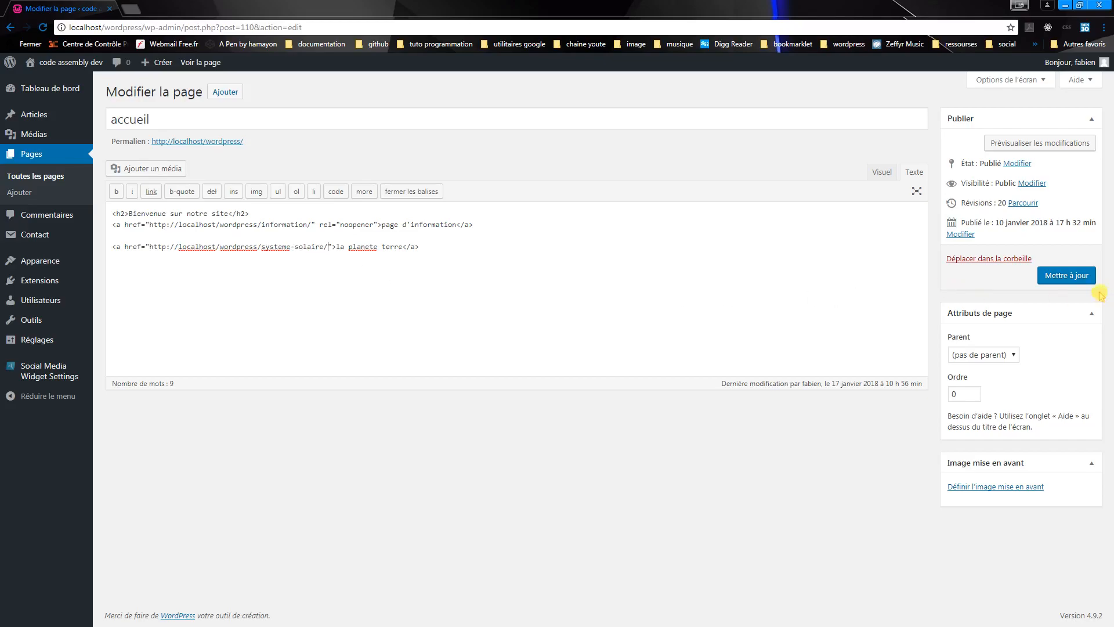
click(1076, 276)
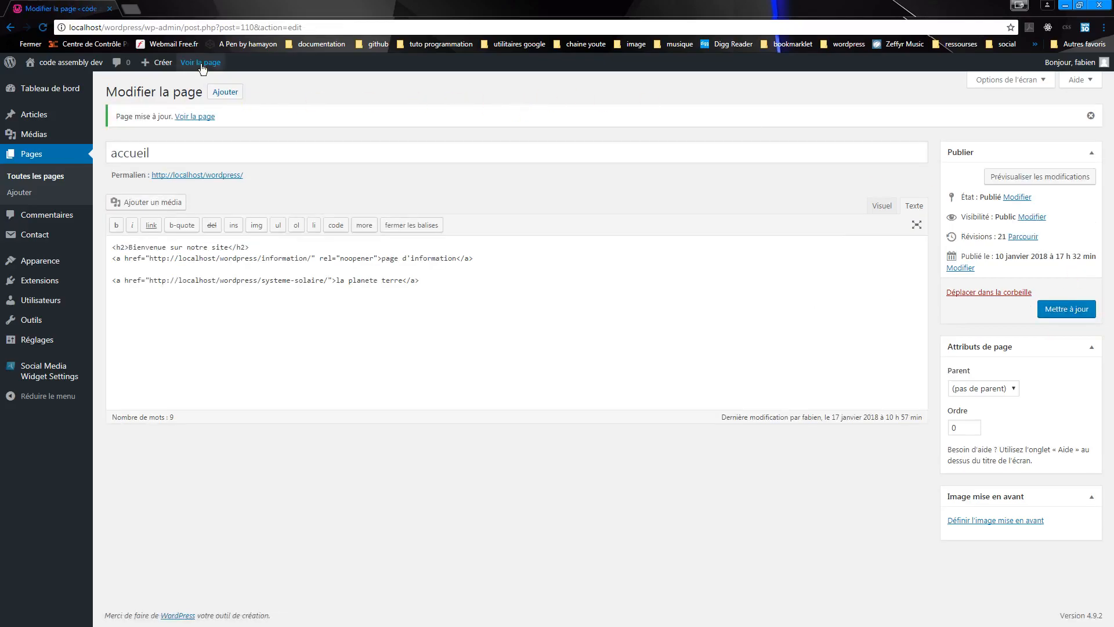
View the published accueil page, follow the la planete terre link, and check where it lands on the systeme solaire page.
click(201, 63)
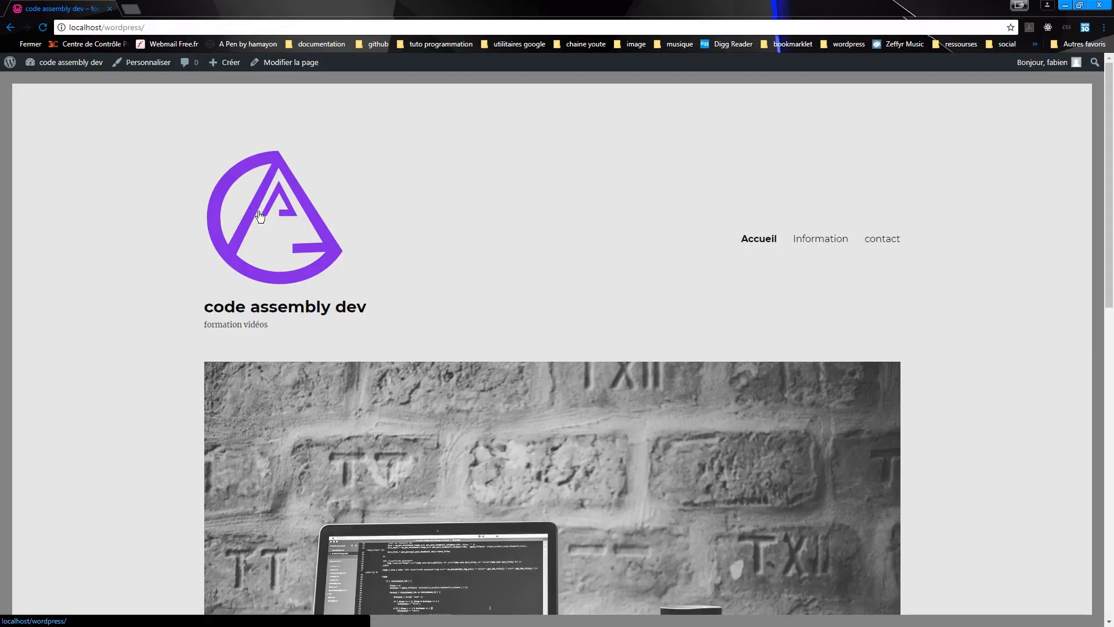
scroll(260, 217, down, 8)
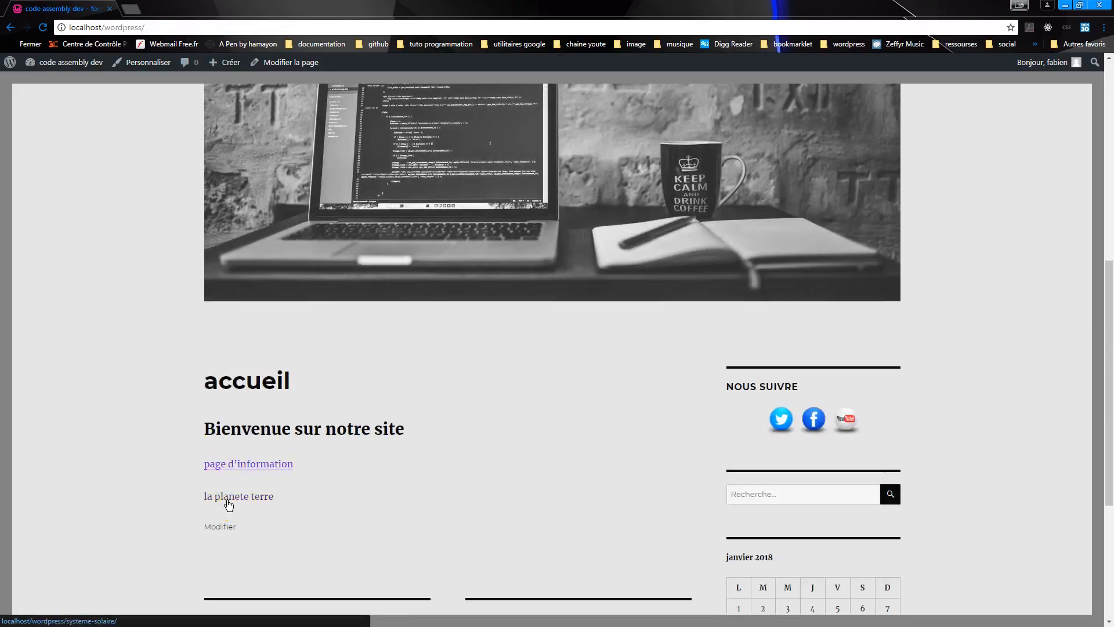
click(248, 501)
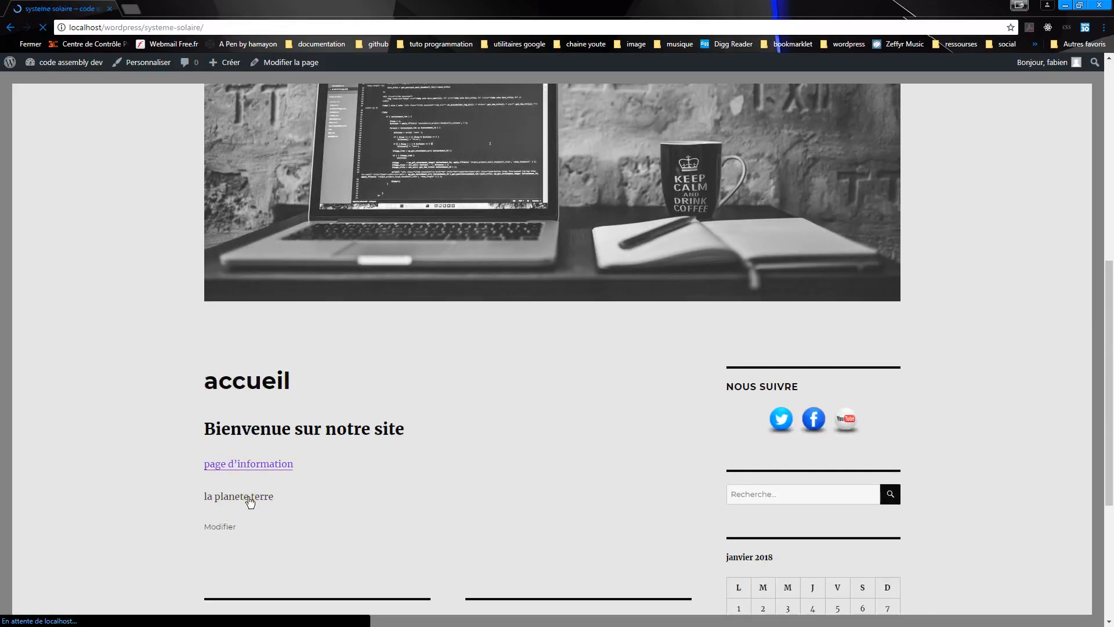
scroll(248, 502, down, 8)
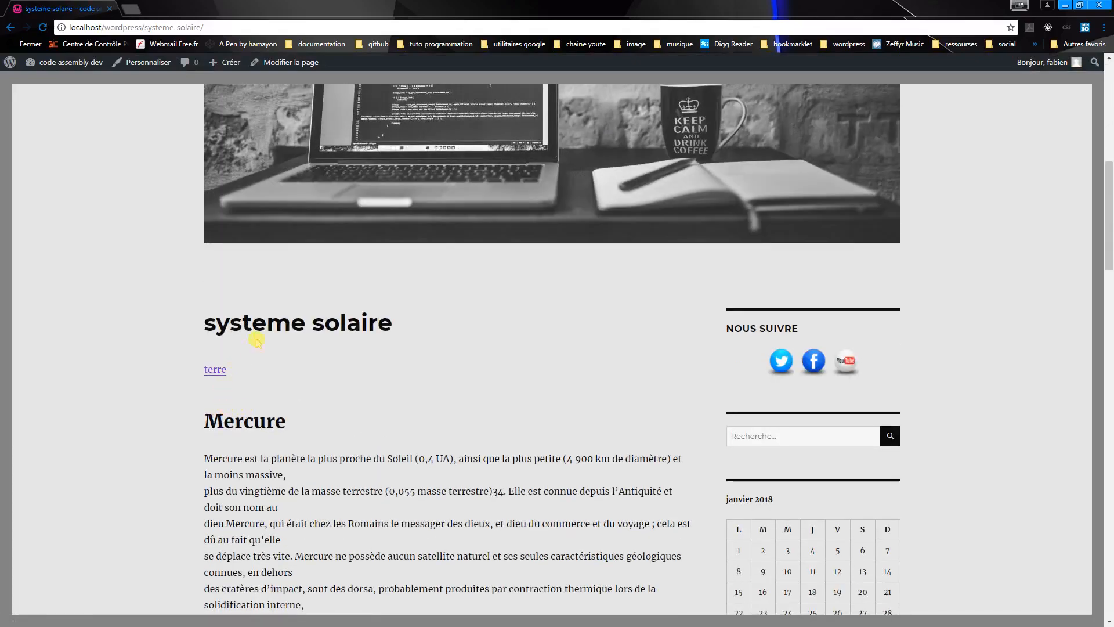
scroll(315, 391, down, 8)
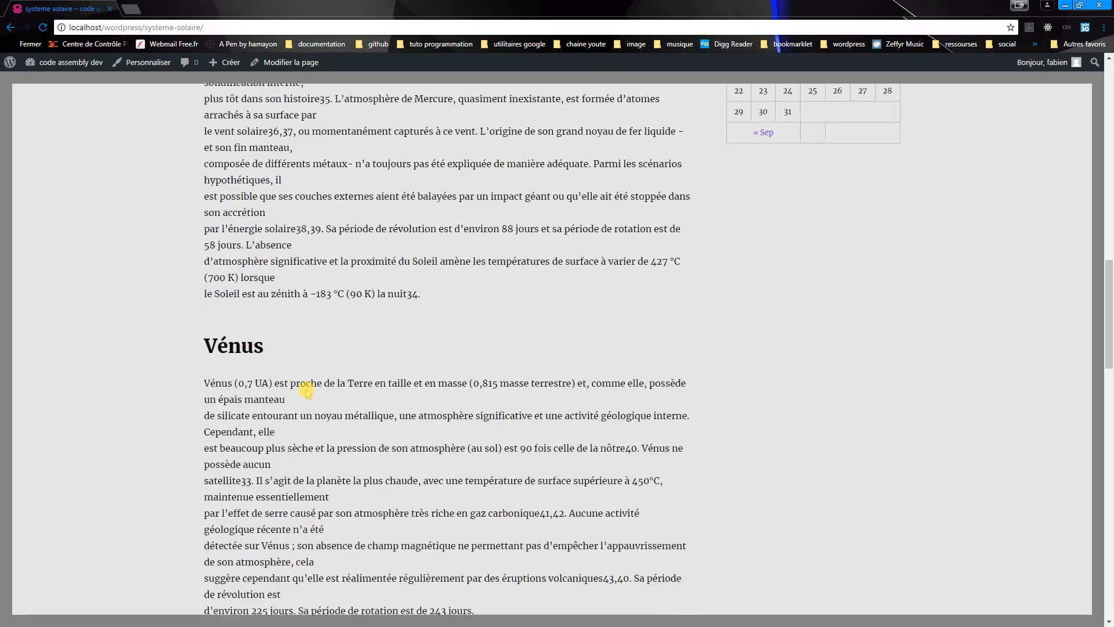
scroll(303, 385, up, 7)
scroll(301, 395, up, 2)
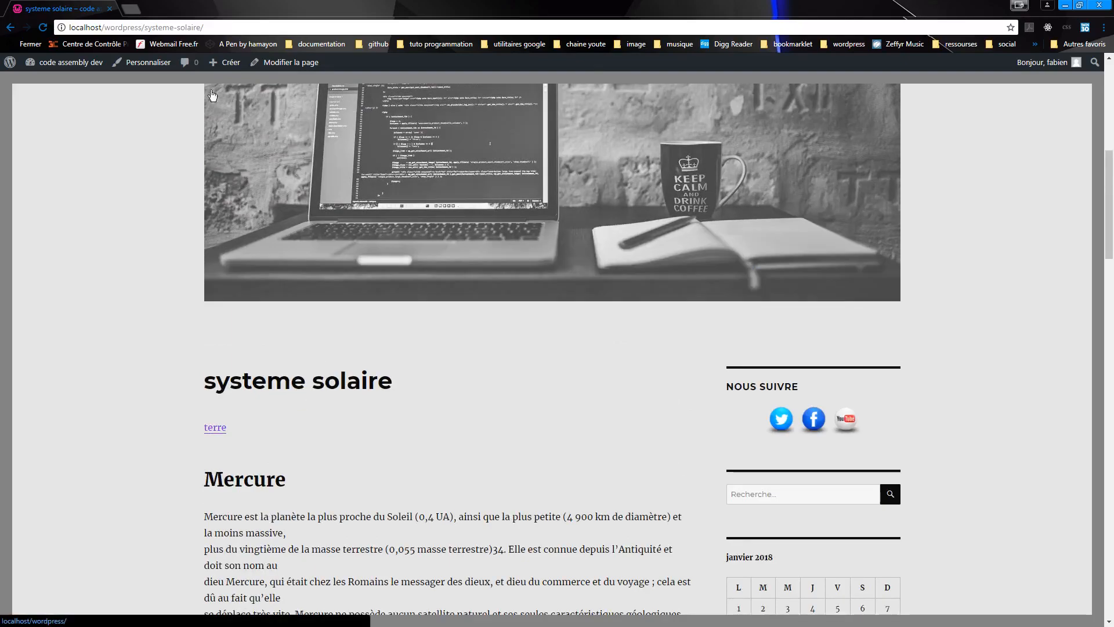
Reopen the accueil page for editing, append #terre to the la planete terre link's href, and update the page.
click(75, 63)
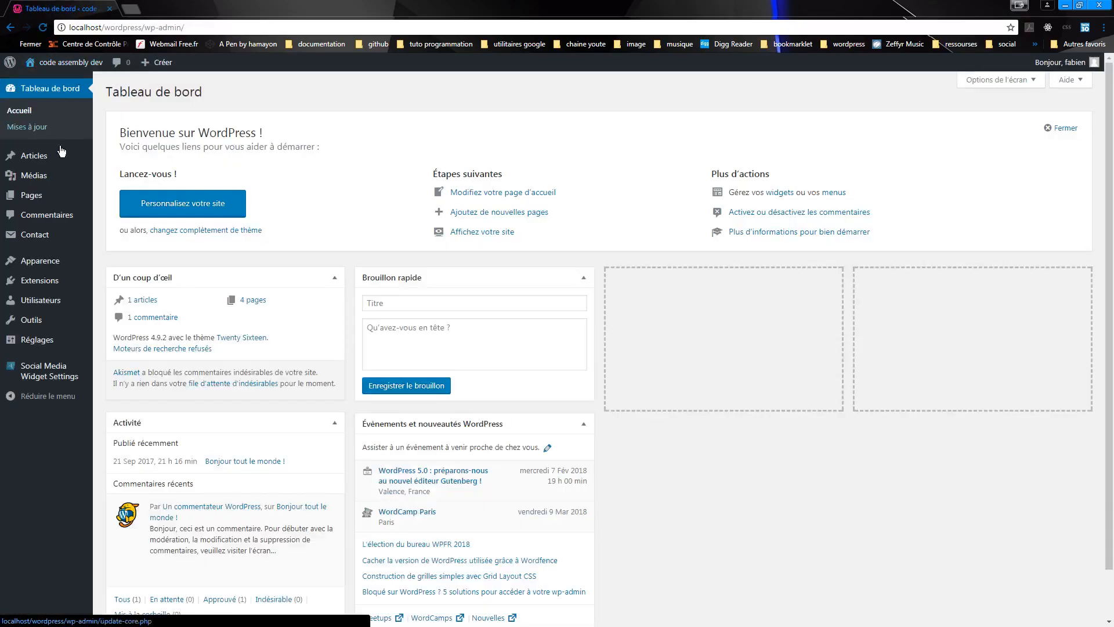
click(32, 198)
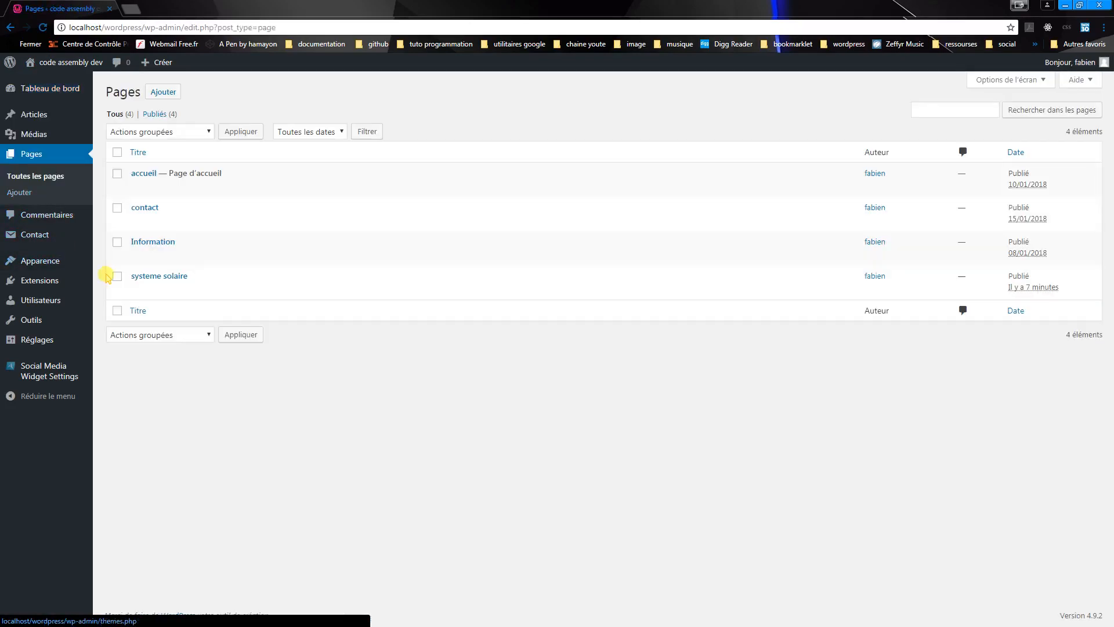
click(175, 277)
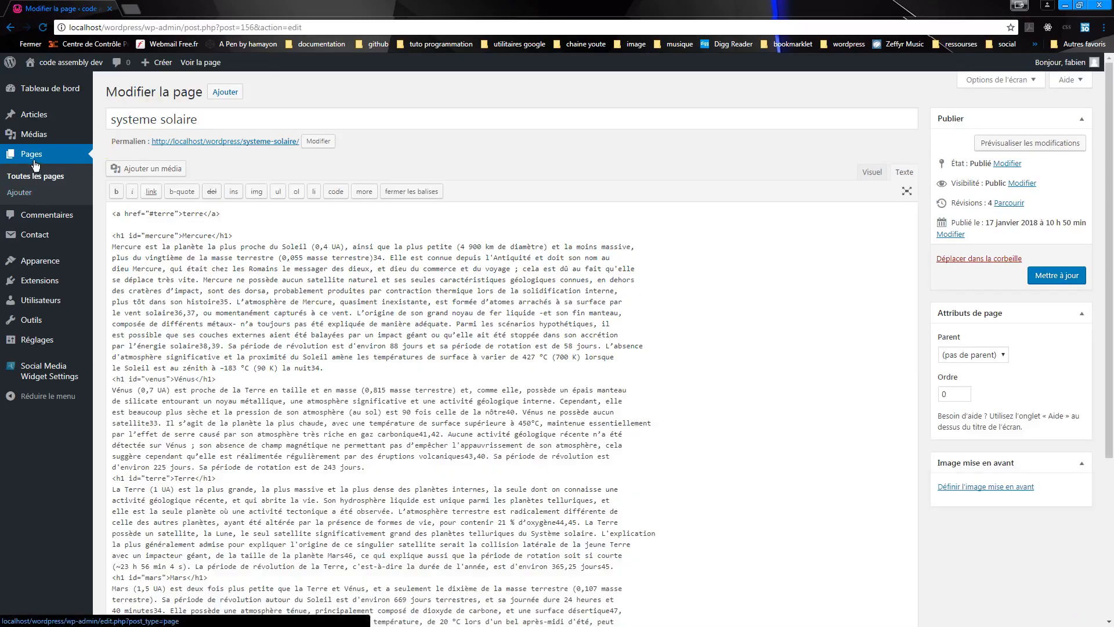
click(33, 154)
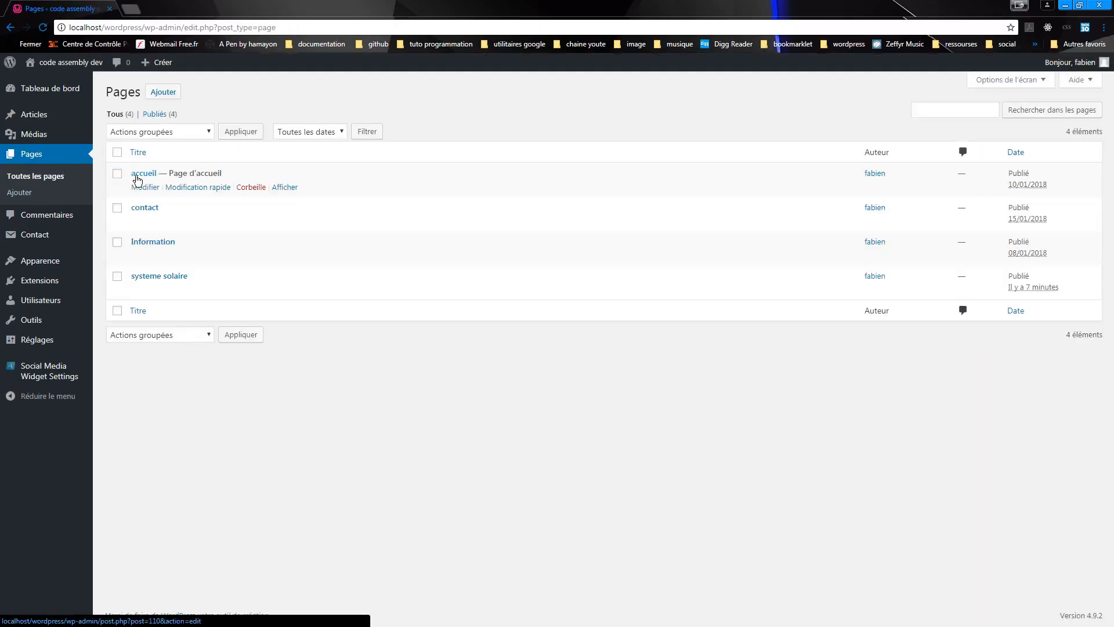
click(138, 178)
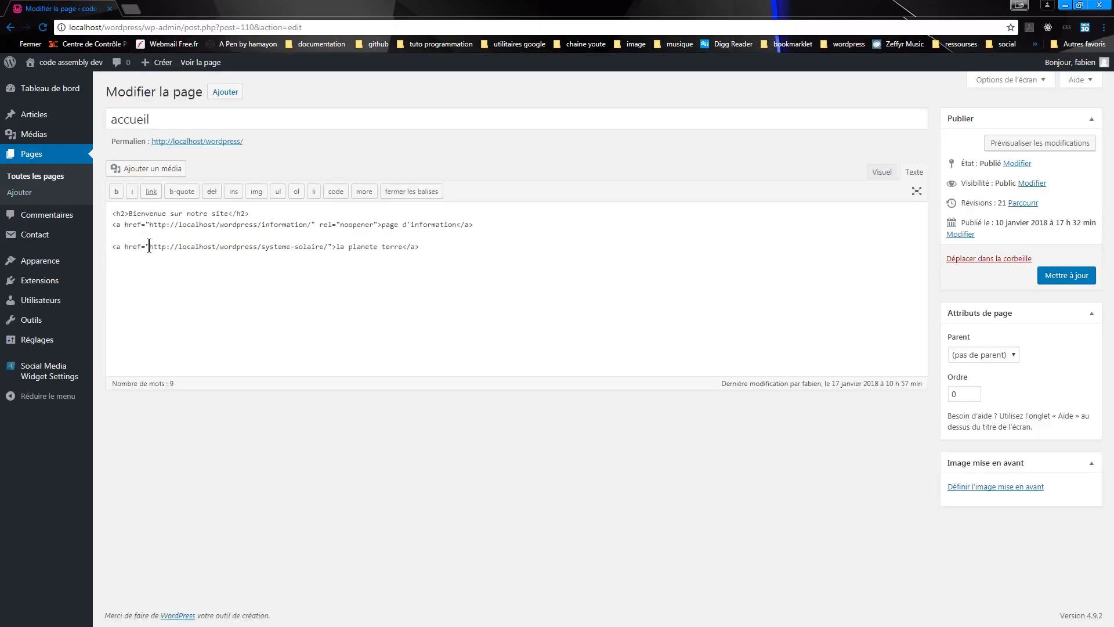
click(327, 248)
text(#terre)
click(1073, 278)
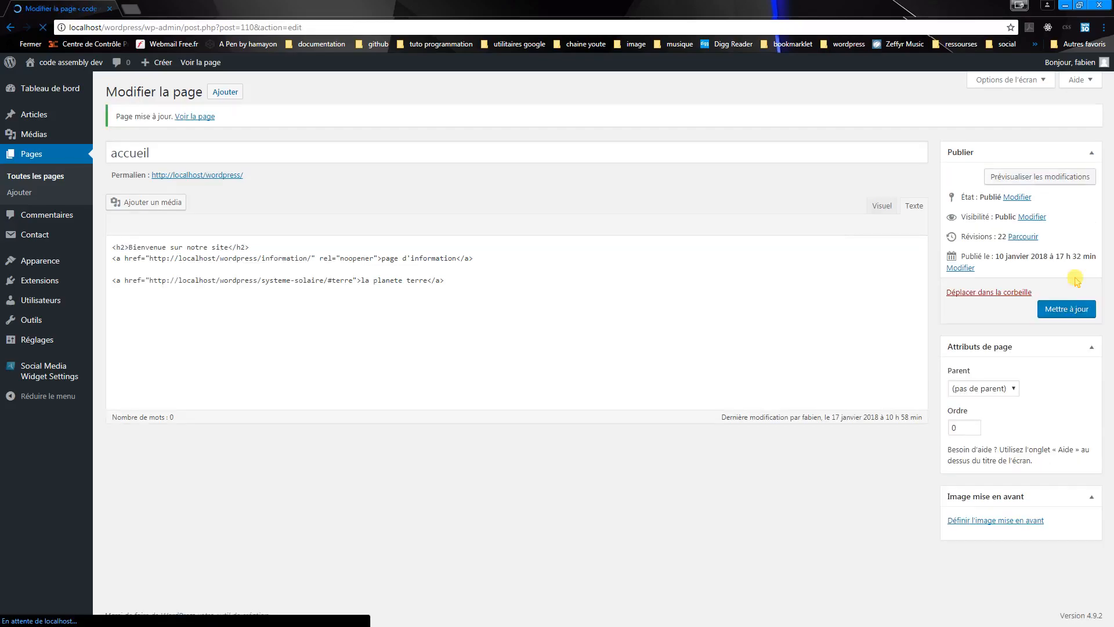
Test the la planete terre link from the published accueil page and compare the Terre section's position with the page's beginning.
click(191, 62)
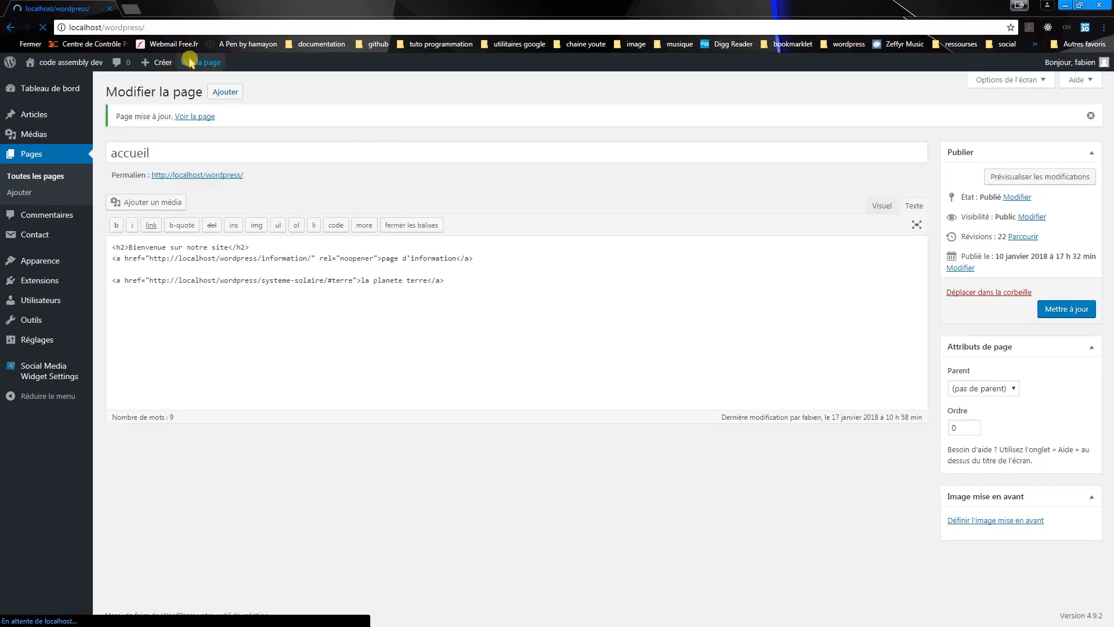
scroll(202, 287, down, 5)
scroll(202, 287, down, 4)
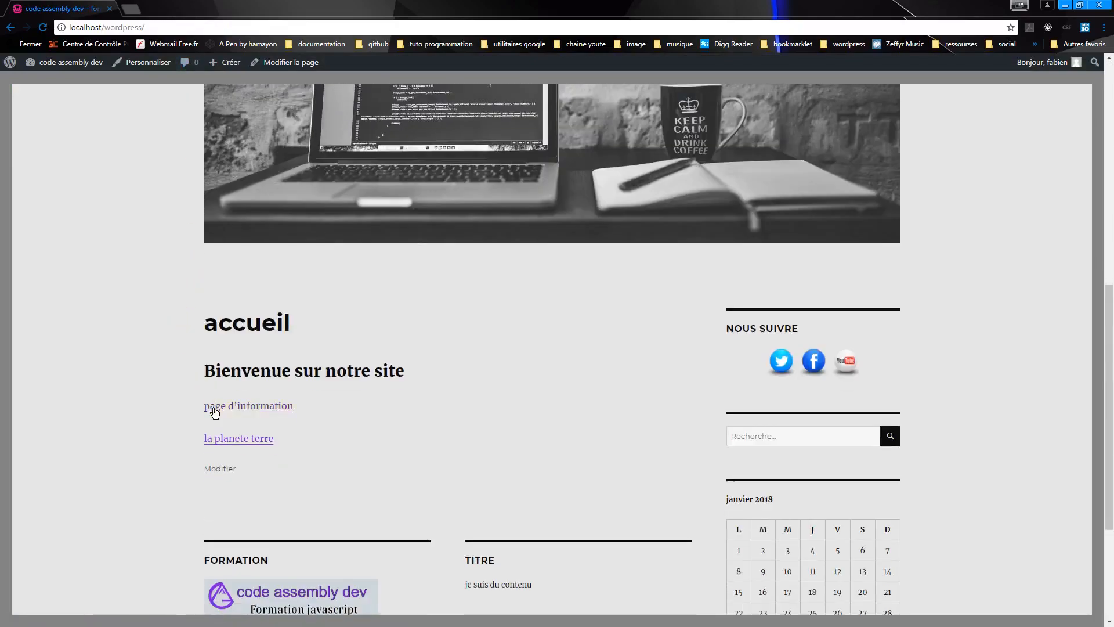
click(235, 439)
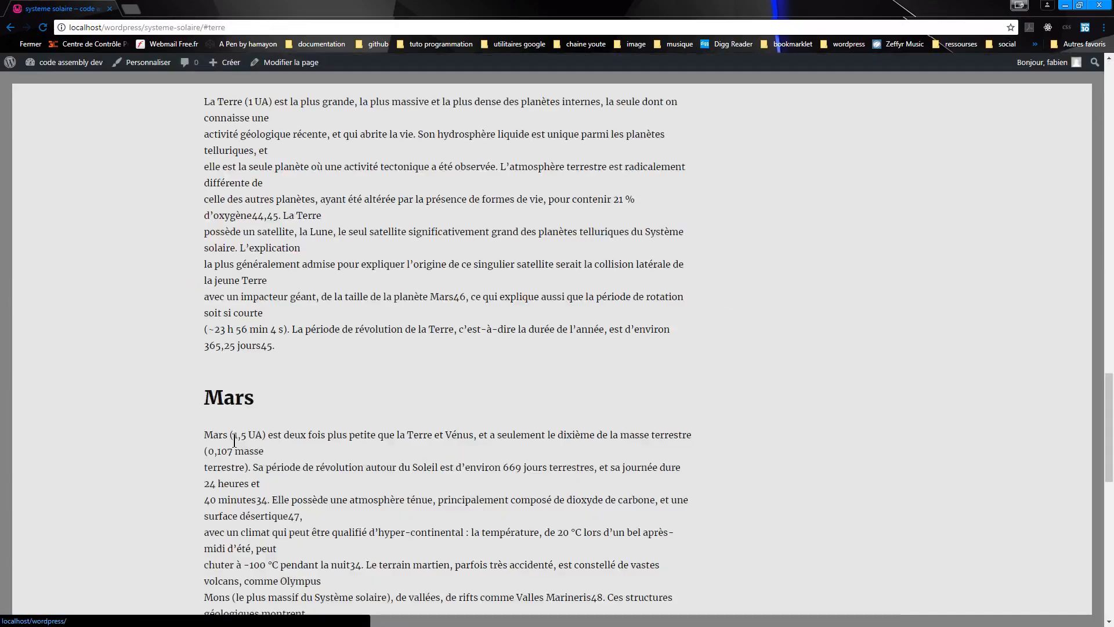
scroll(253, 406, up, 1)
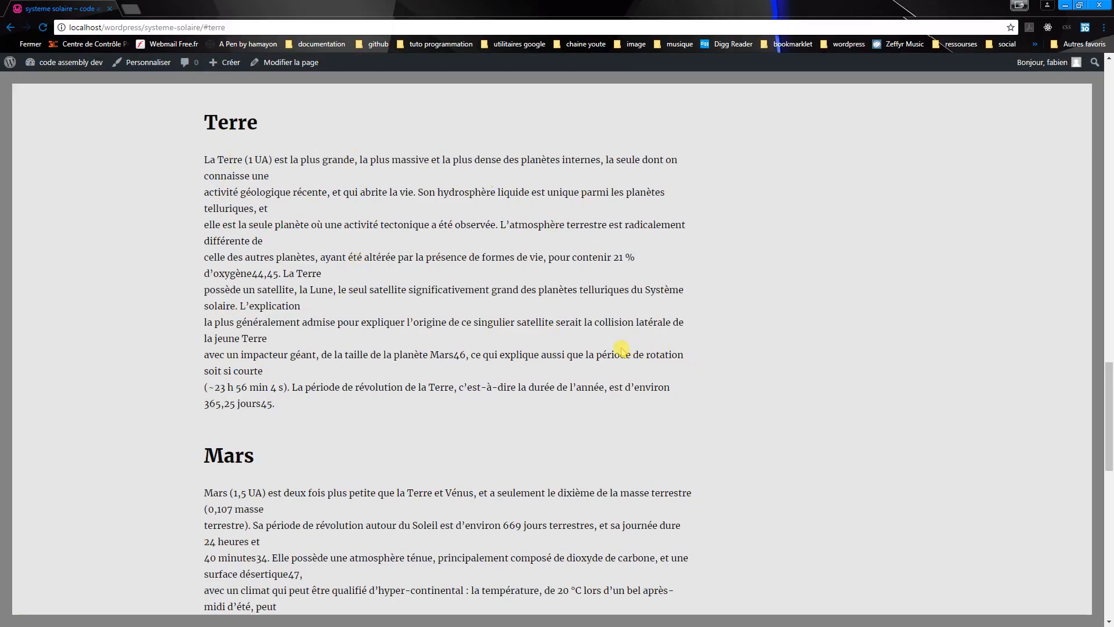
scroll(498, 336, up, 10)
scroll(441, 348, up, 12)
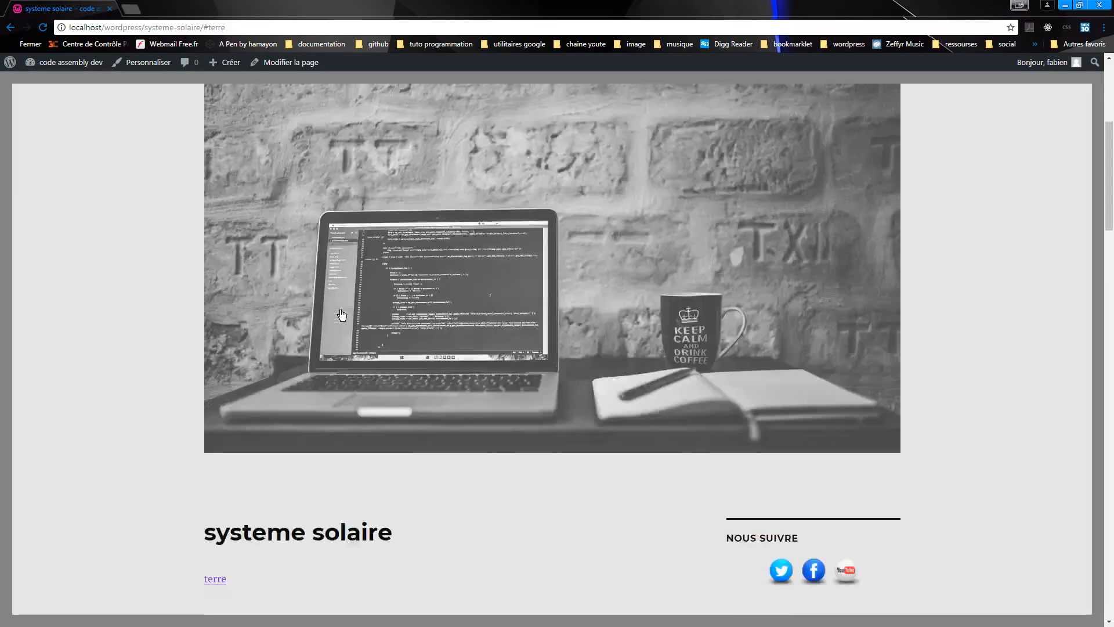
scroll(319, 191, down, 6)
scroll(288, 235, down, 15)
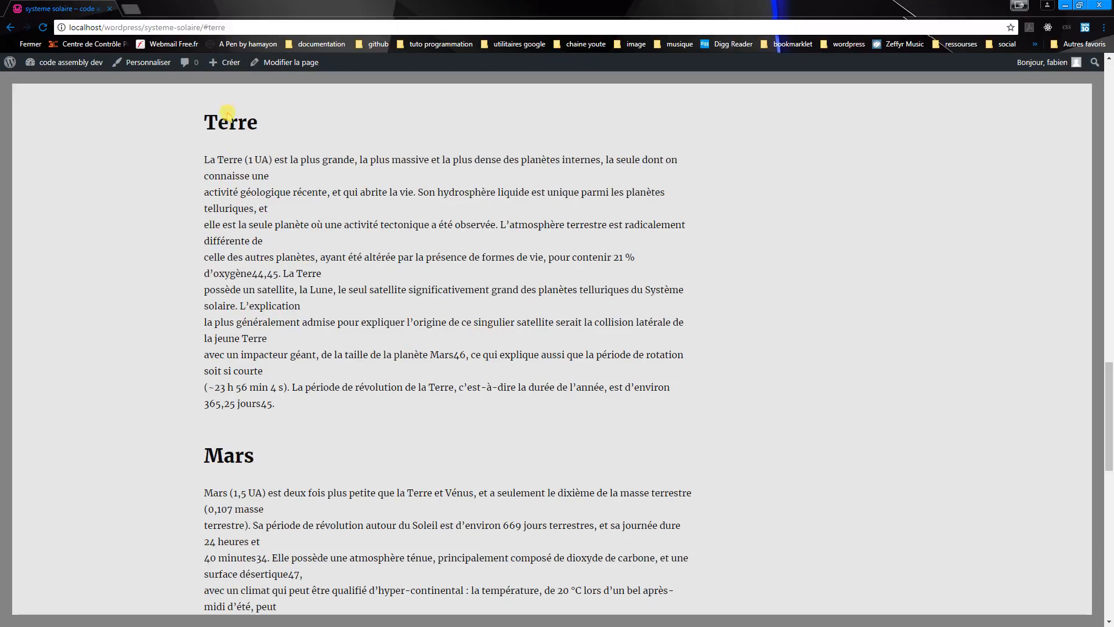
mouse_move(16, 65)
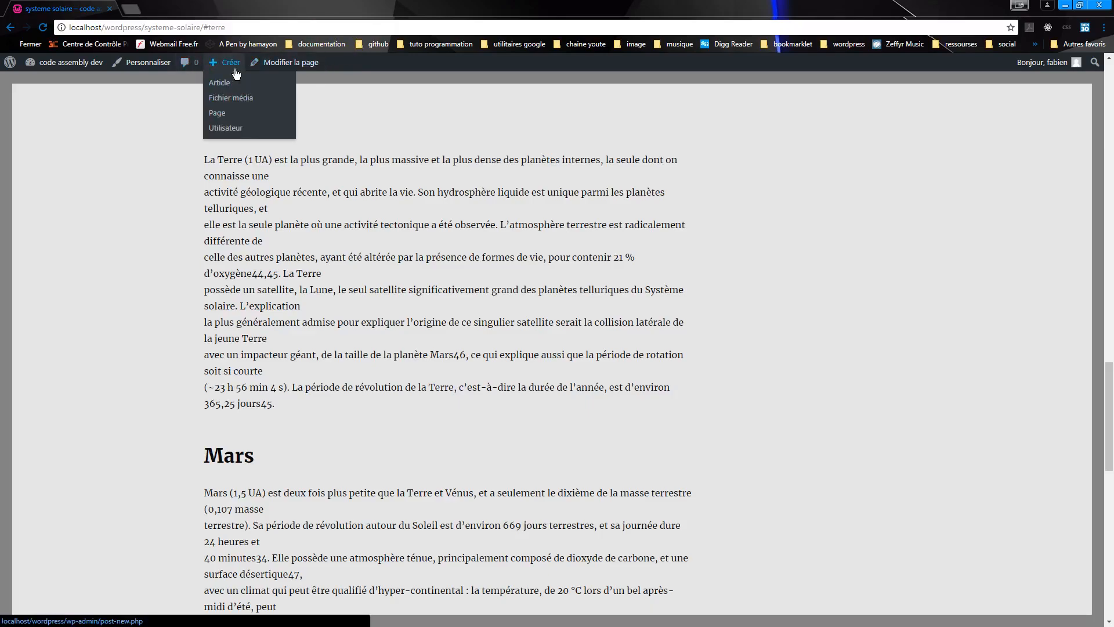
scroll(545, 230, up, 1)
scroll(580, 250, up, 2)
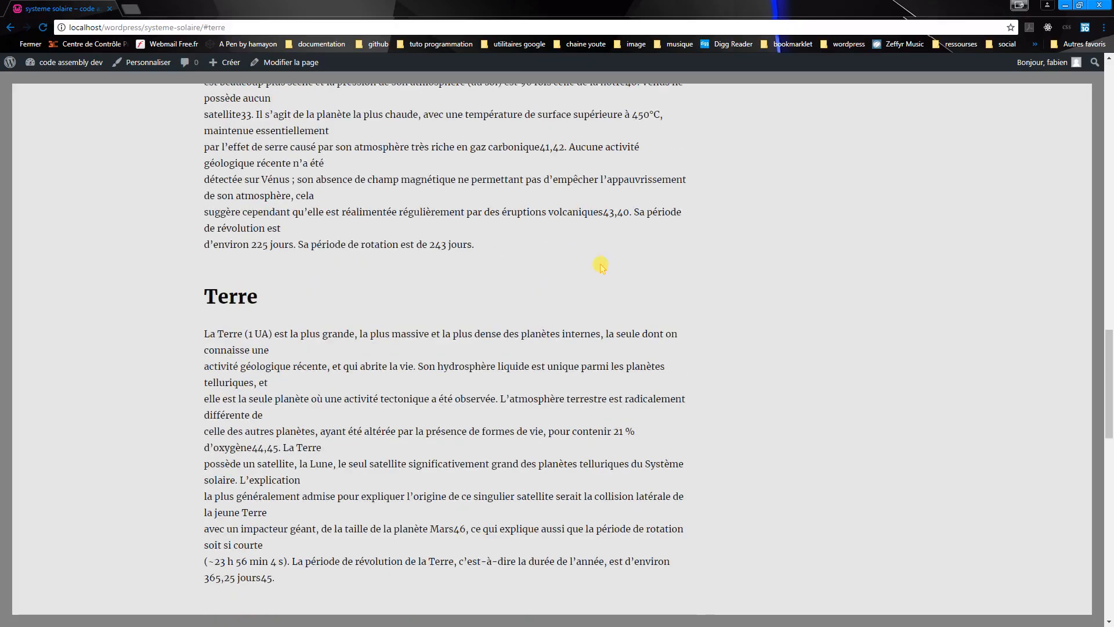
scroll(598, 249, down, 2)
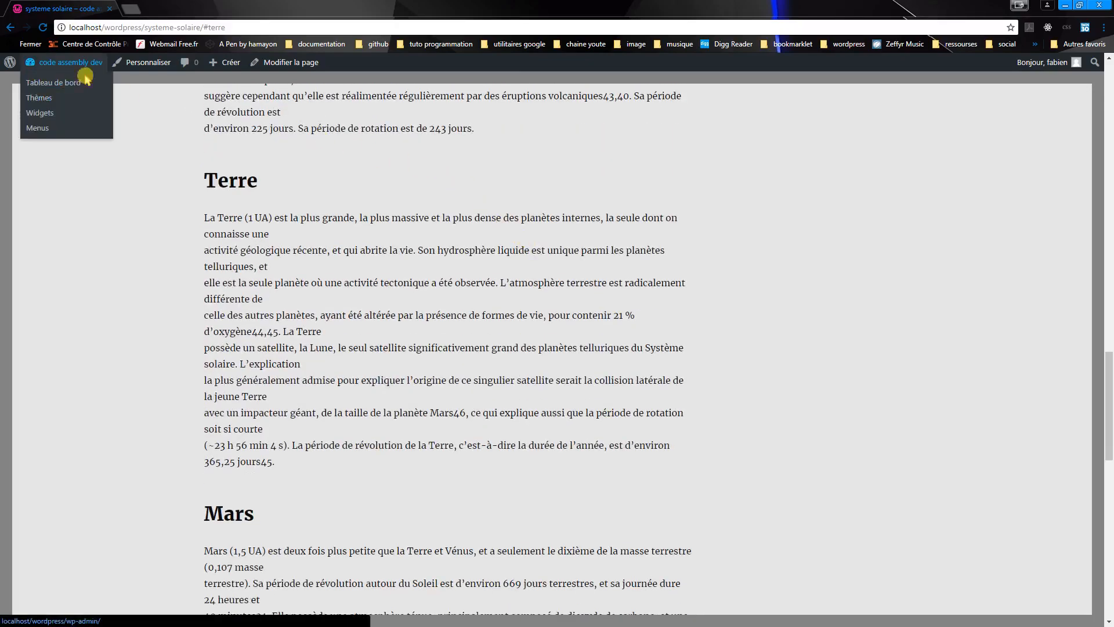
mouse_move(61, 62)
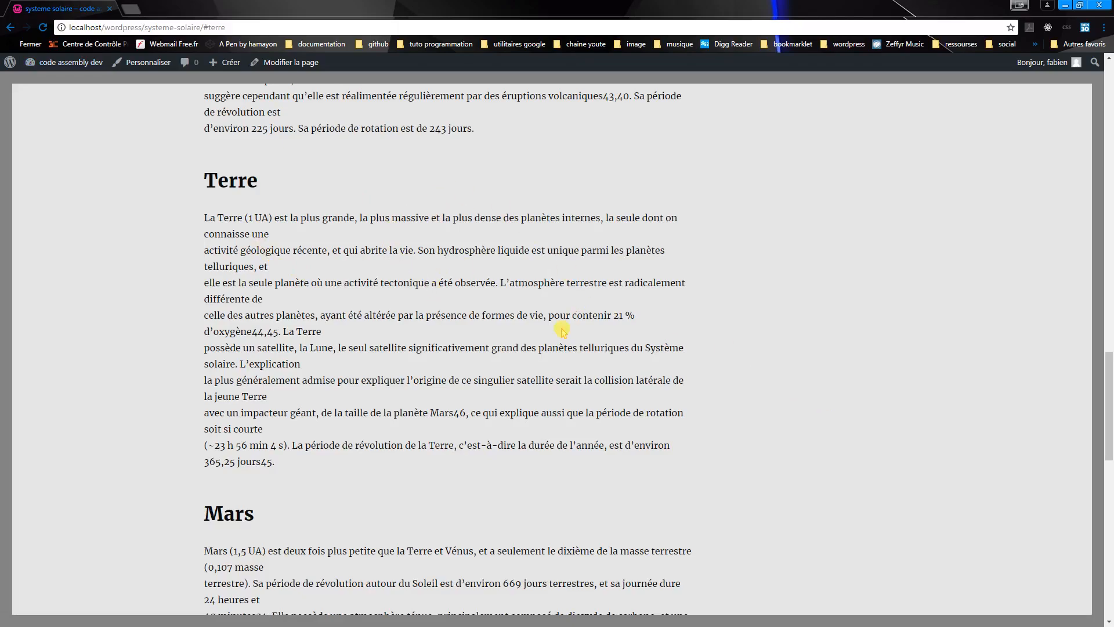
Open the admin list of pages, return to the site's home page, and look over the accueil content down to the footer.
click(74, 62)
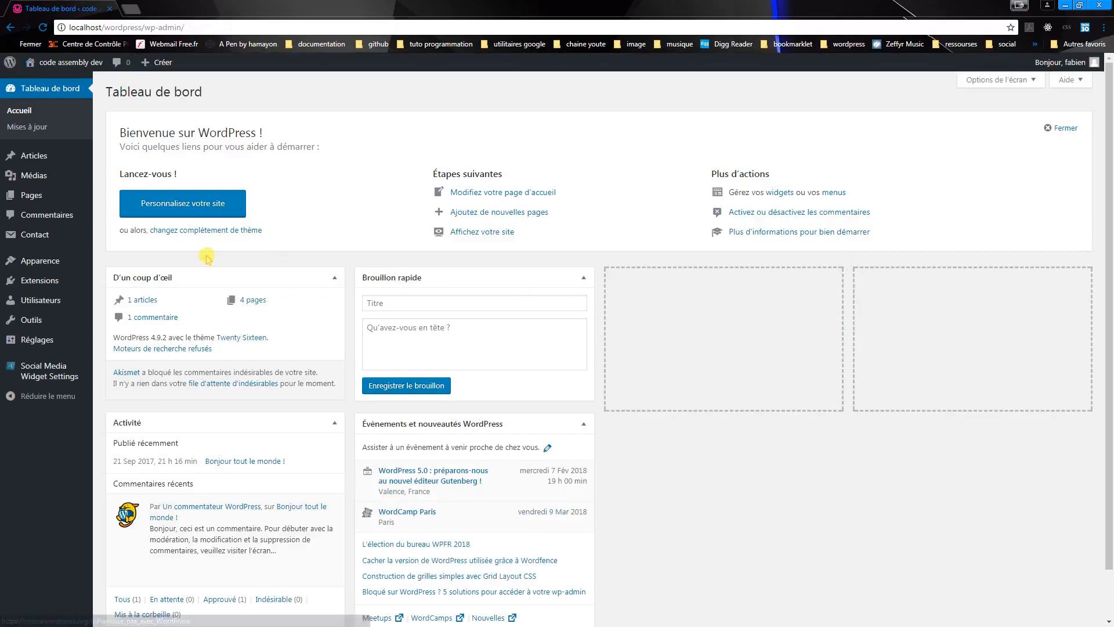
click(38, 201)
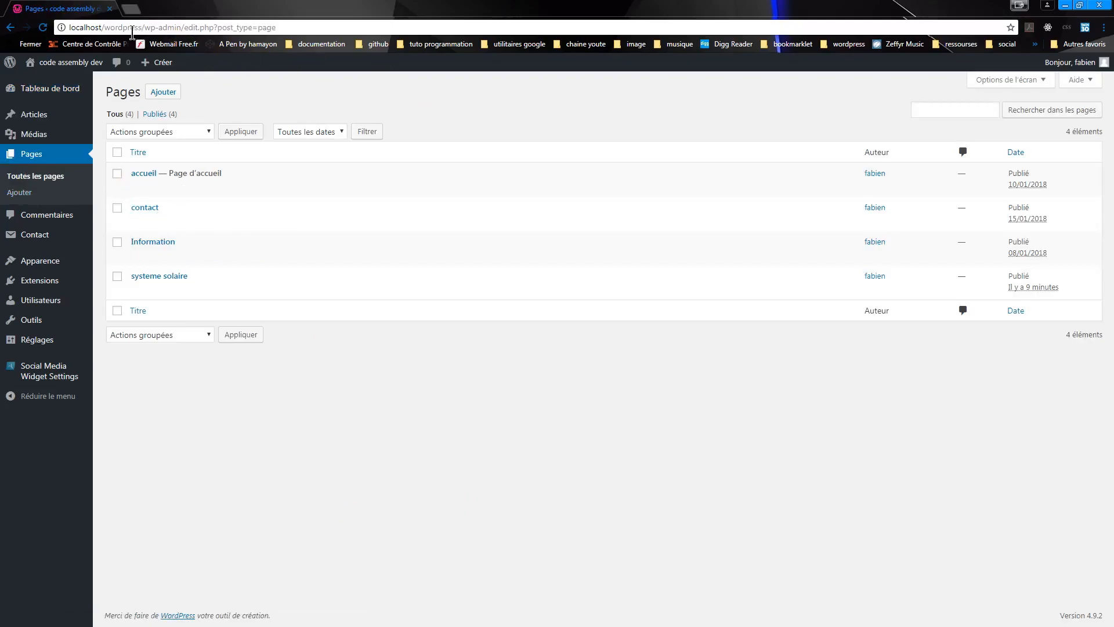
click(84, 62)
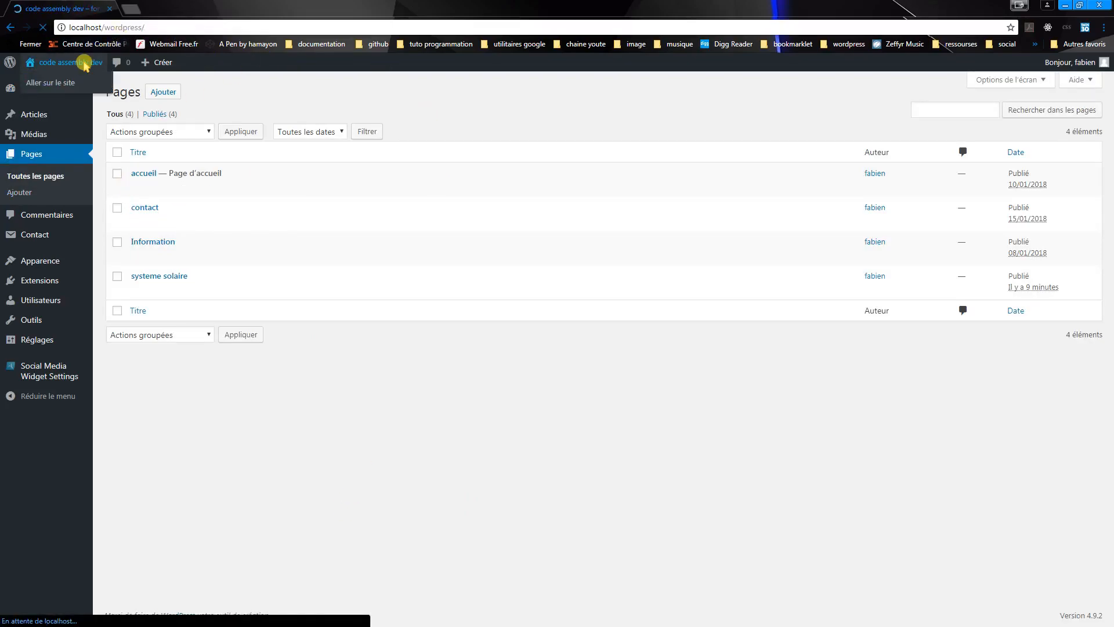
scroll(398, 238, down, 5)
scroll(403, 296, up, 5)
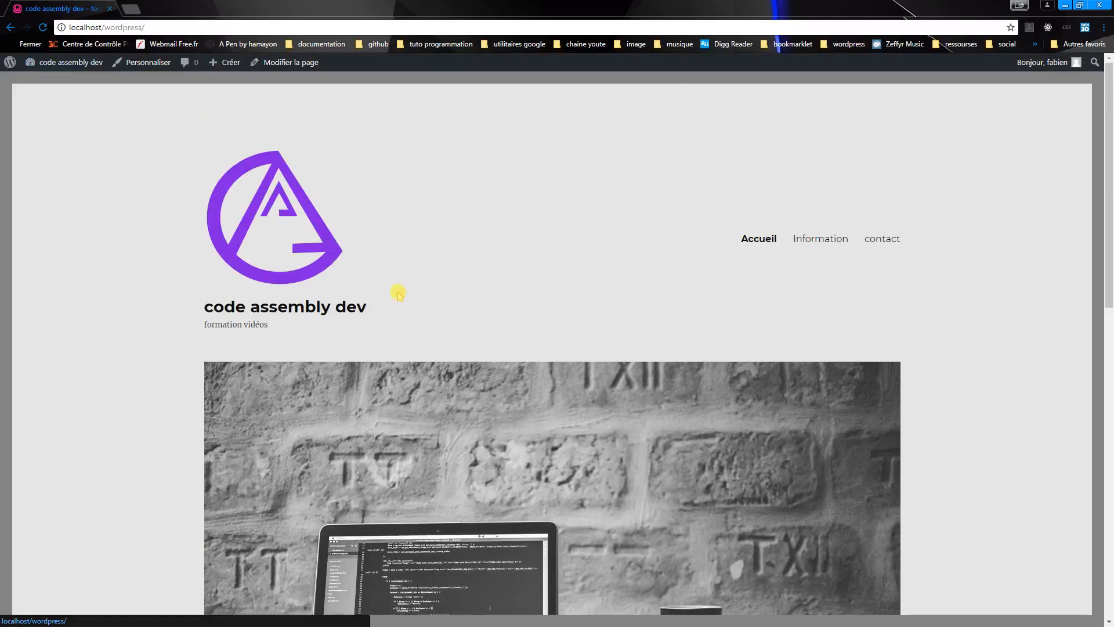
scroll(342, 232, down, 8)
scroll(325, 215, up, 3)
scroll(340, 222, down, 3)
scroll(340, 222, down, 3)
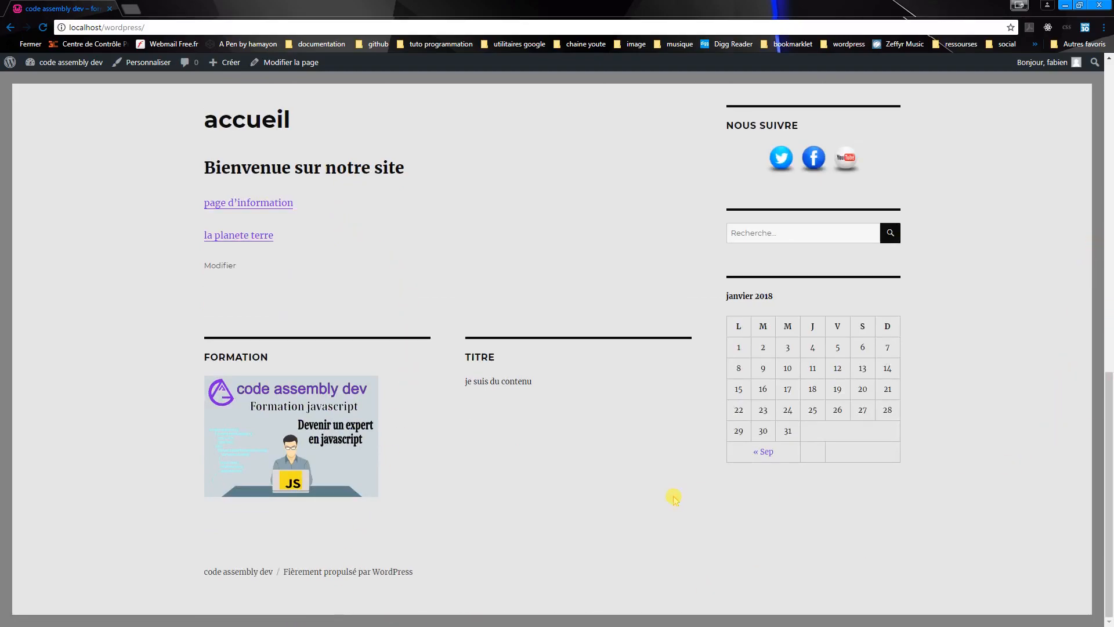
scroll(677, 498, up, 10)
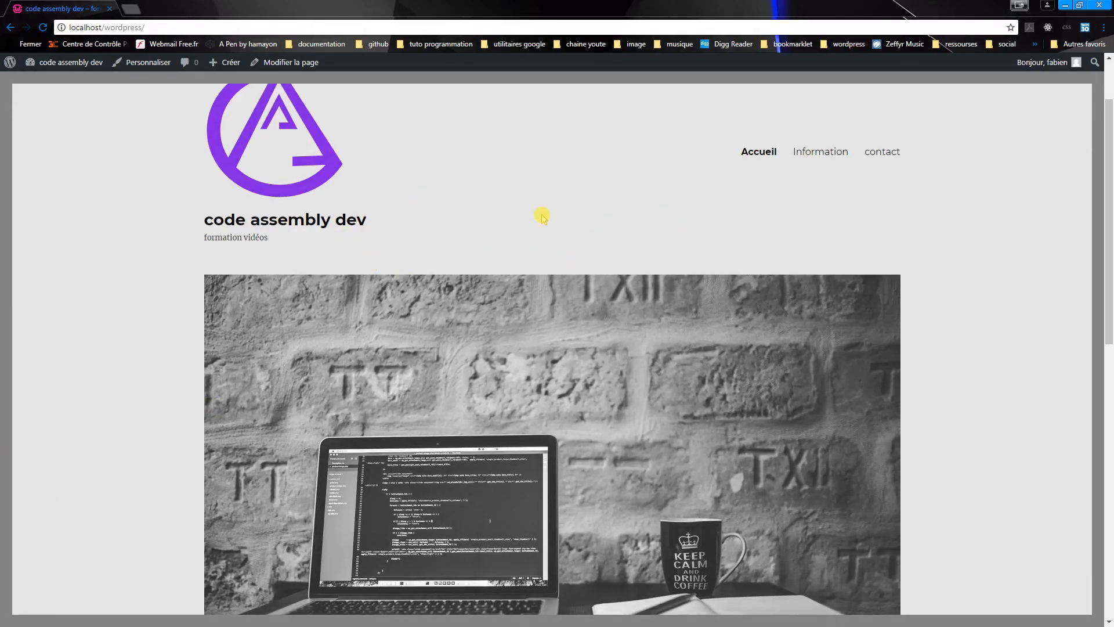
scroll(511, 216, down, 3)
scroll(493, 216, up, 4)
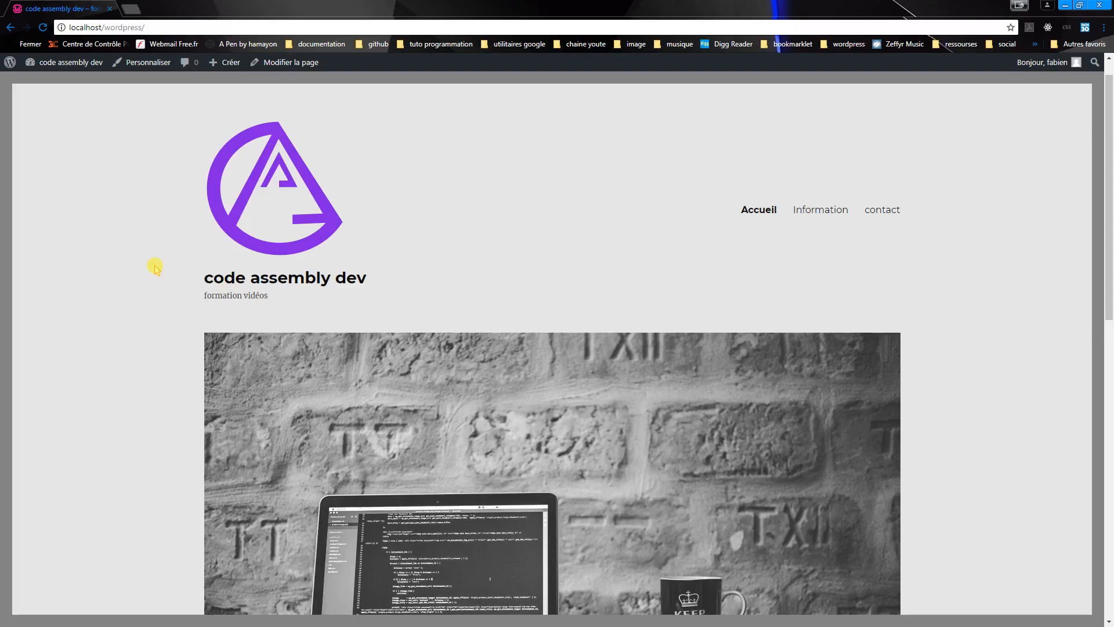
scroll(151, 266, down, 5)
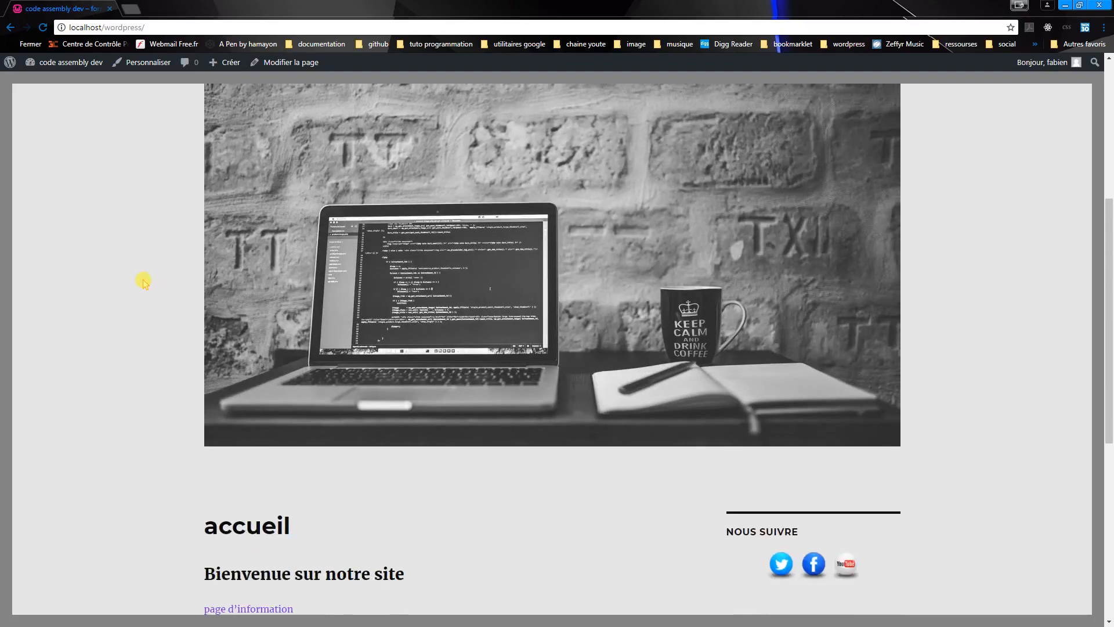